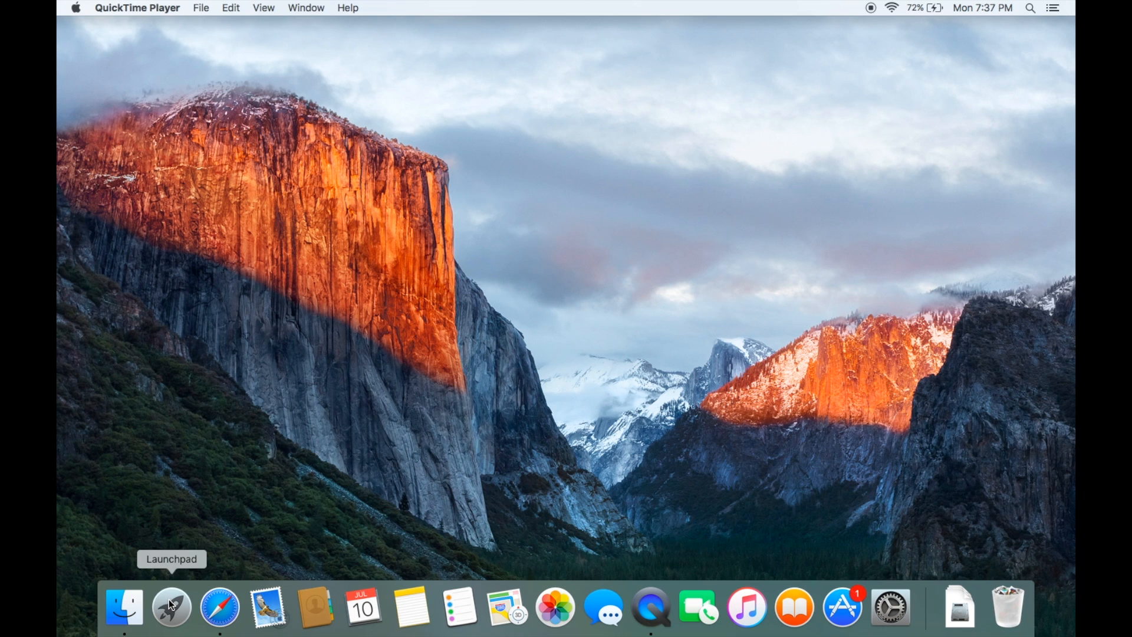
- Browse both pages of installed applications in Launchpad and return to the desktop
{"action": "left_click", "coordinate": [170, 604]}
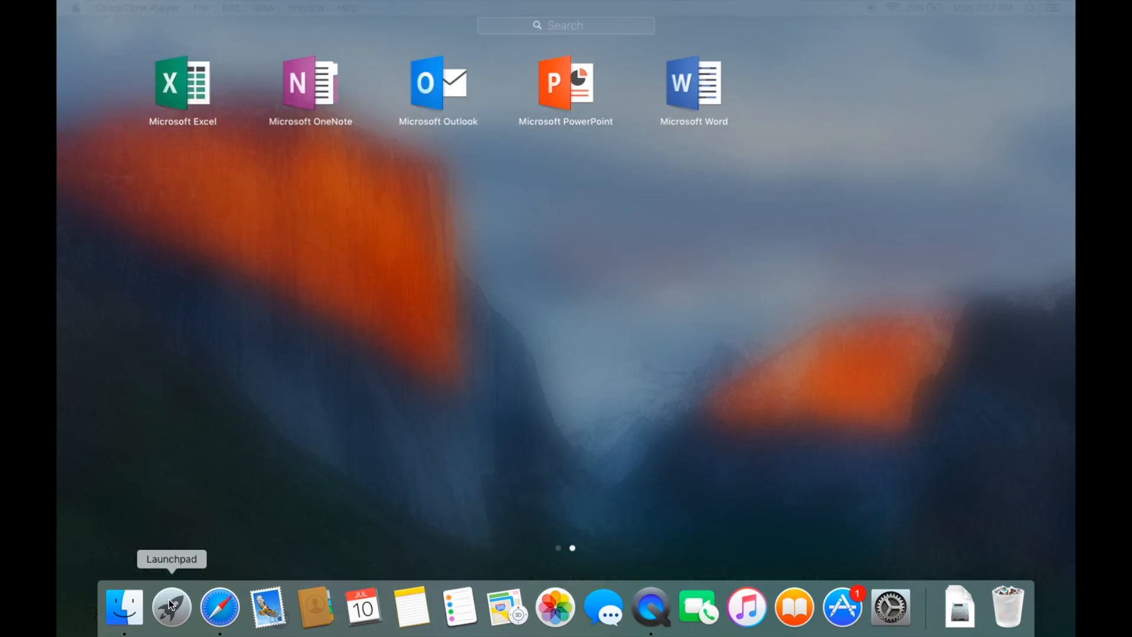
{"action": "scroll", "coordinate": [239, 450], "scroll_direction": "left", "scroll_amount": 3}
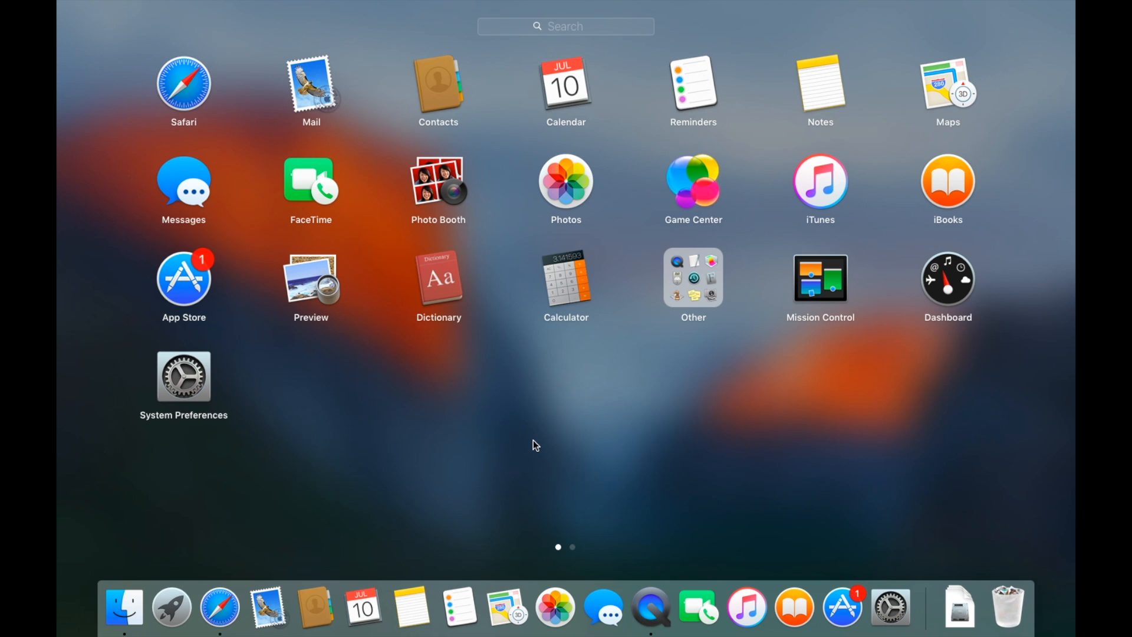
{"action": "scroll", "coordinate": [533, 440], "scroll_direction": "right", "scroll_amount": 3}
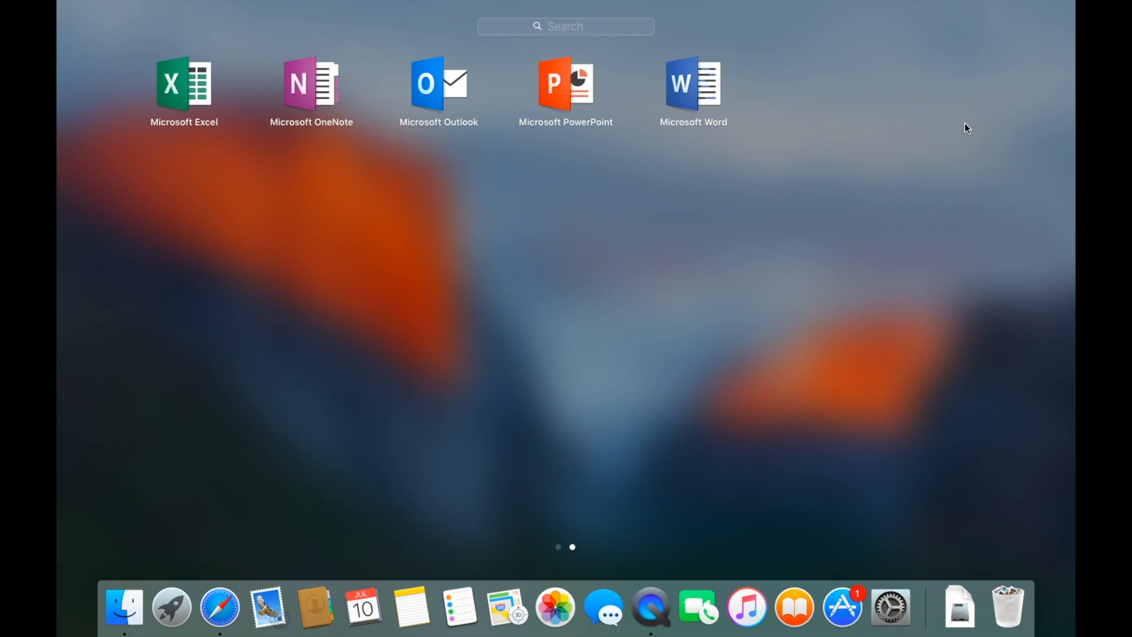
{"action": "left_click", "coordinate": [610, 318]}
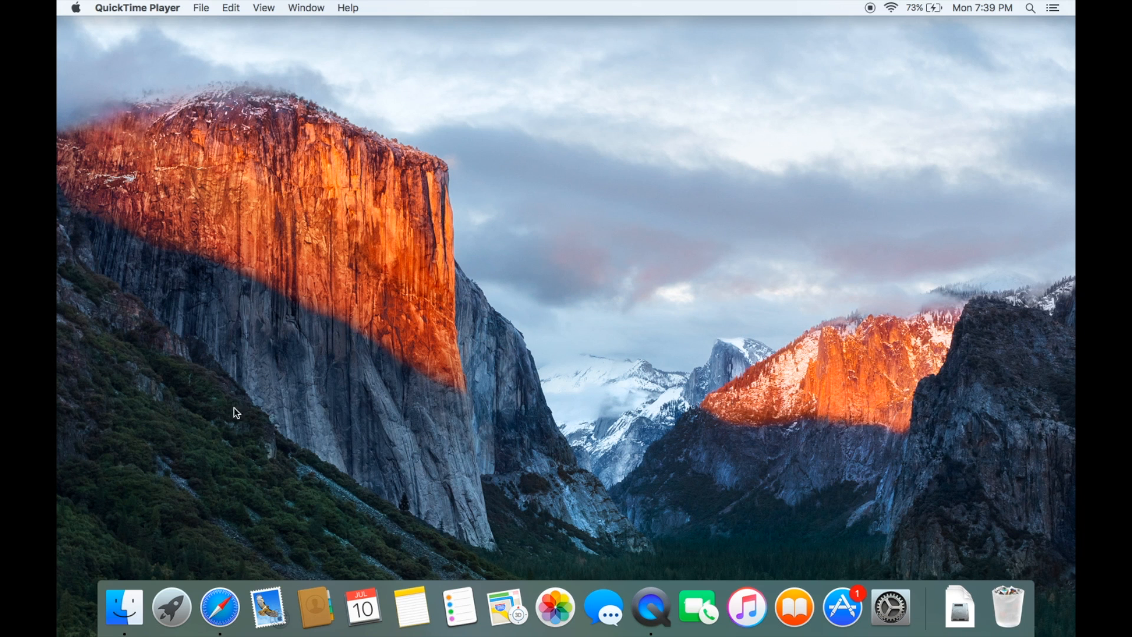
- Switch to Safari and open the viber.com home page at its Viber Desktop download offer
{"action": "left_click", "coordinate": [218, 603]}
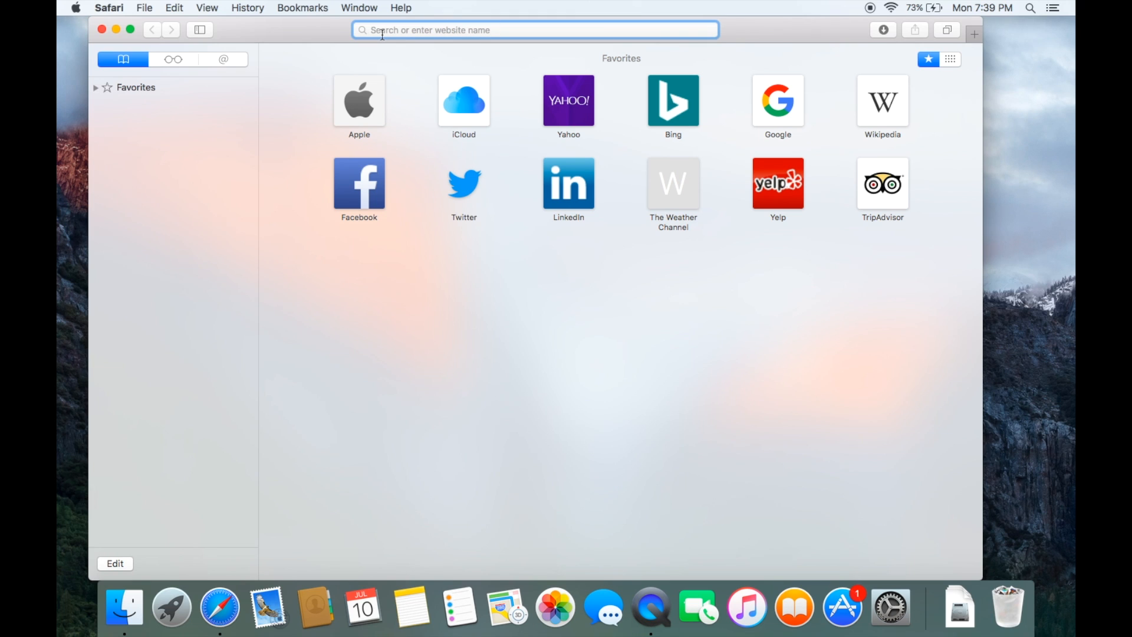
{"action": "type", "text": "vibe"}
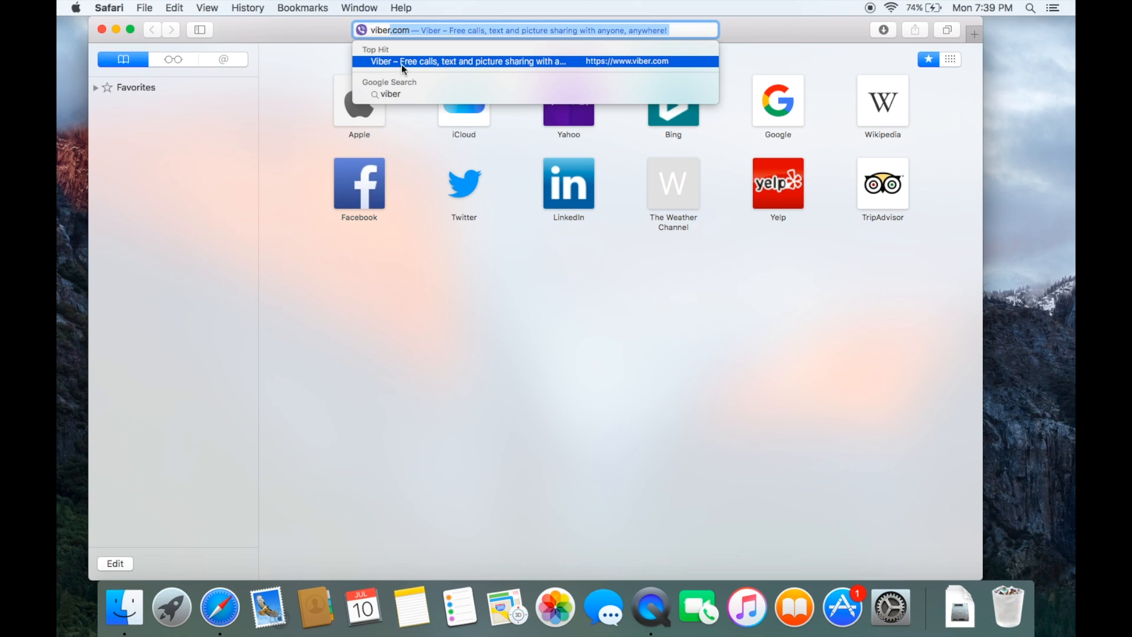
{"action": "left_click", "coordinate": [499, 62]}
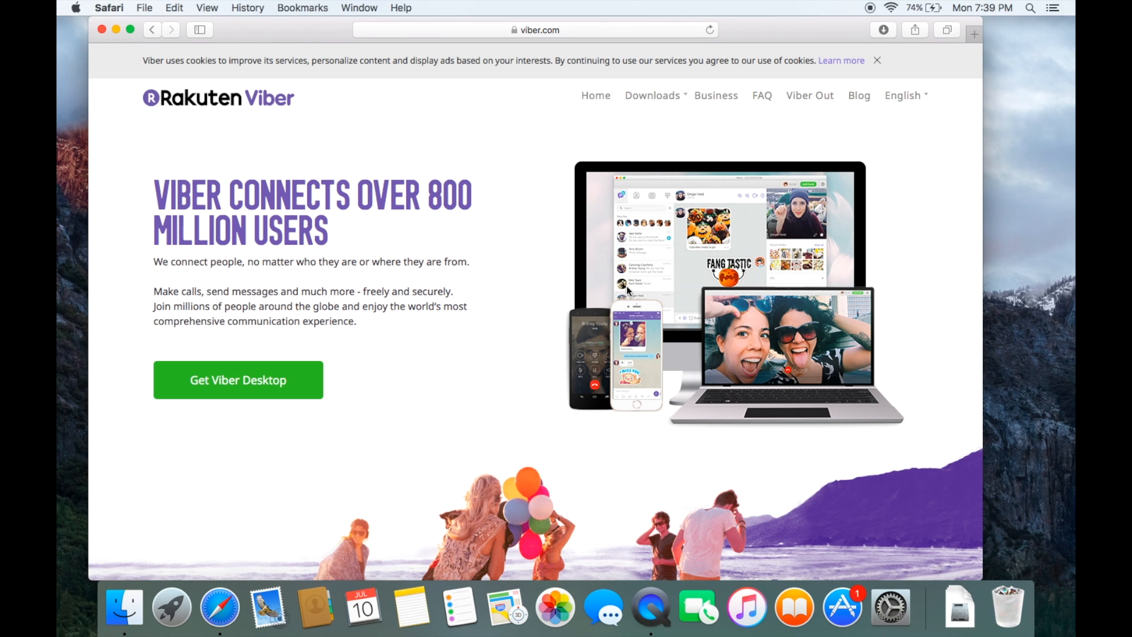
{"action": "scroll", "coordinate": [476, 271], "scroll_direction": "down", "scroll_amount": 3}
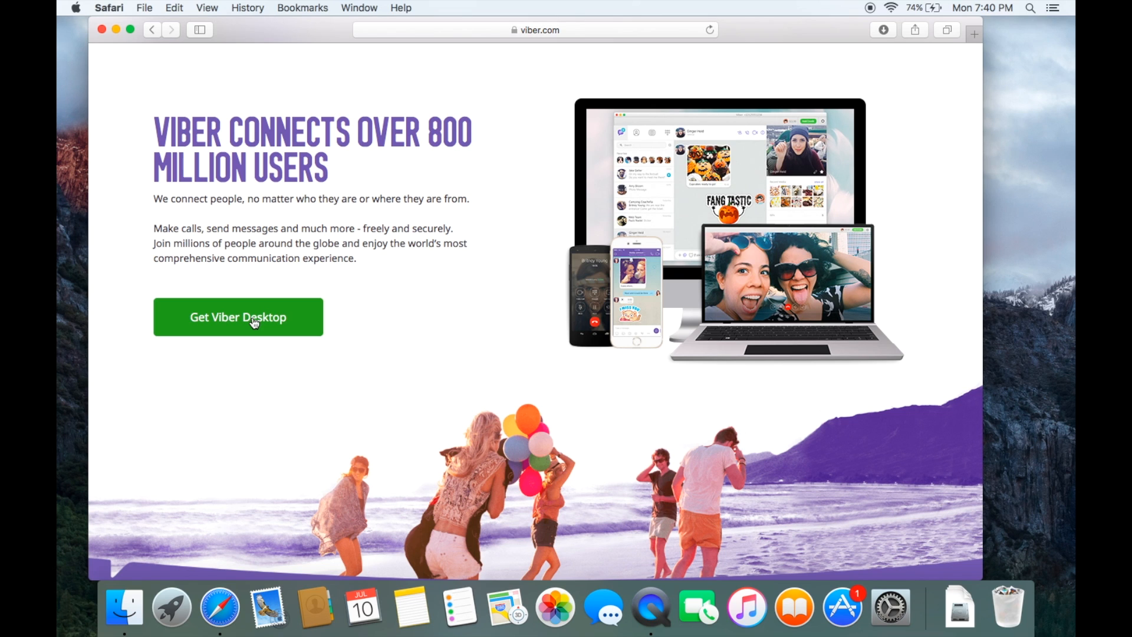
- Start the Viber Desktop download, check it in the downloads list, and stop the Viber.dmg transfer
{"action": "left_click", "coordinate": [883, 29]}
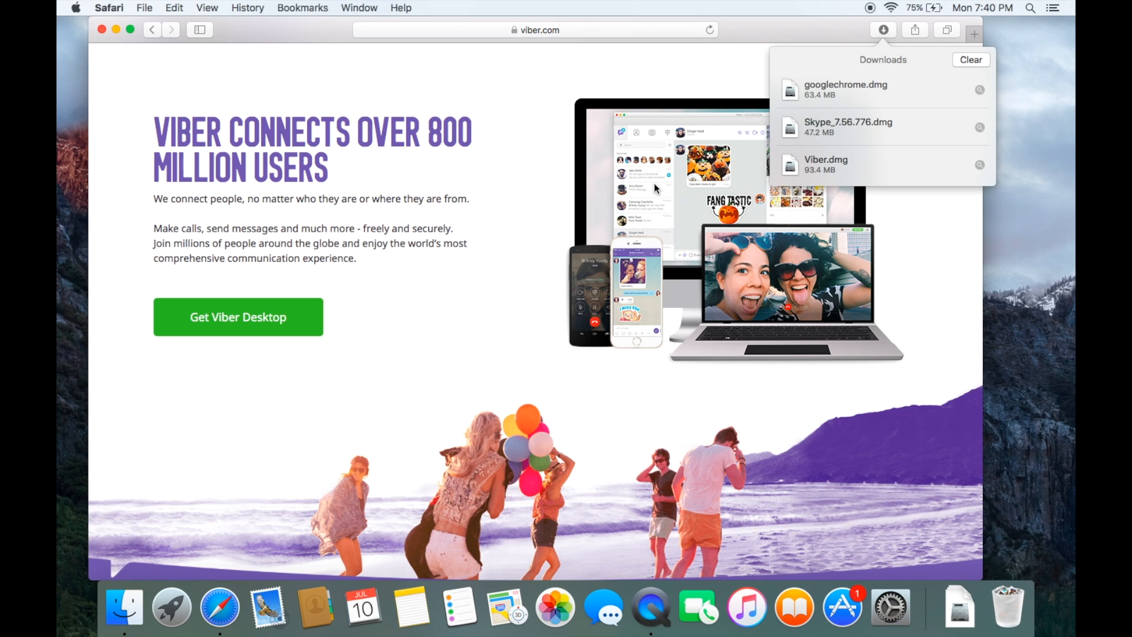
{"action": "left_click", "coordinate": [304, 318]}
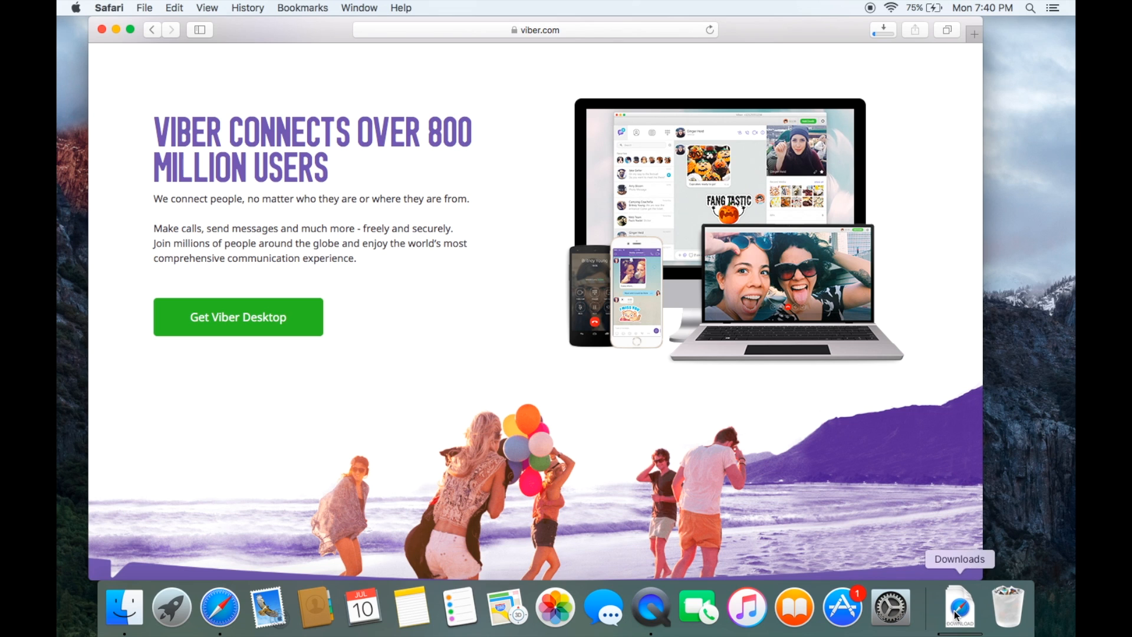
{"action": "left_click", "coordinate": [884, 30]}
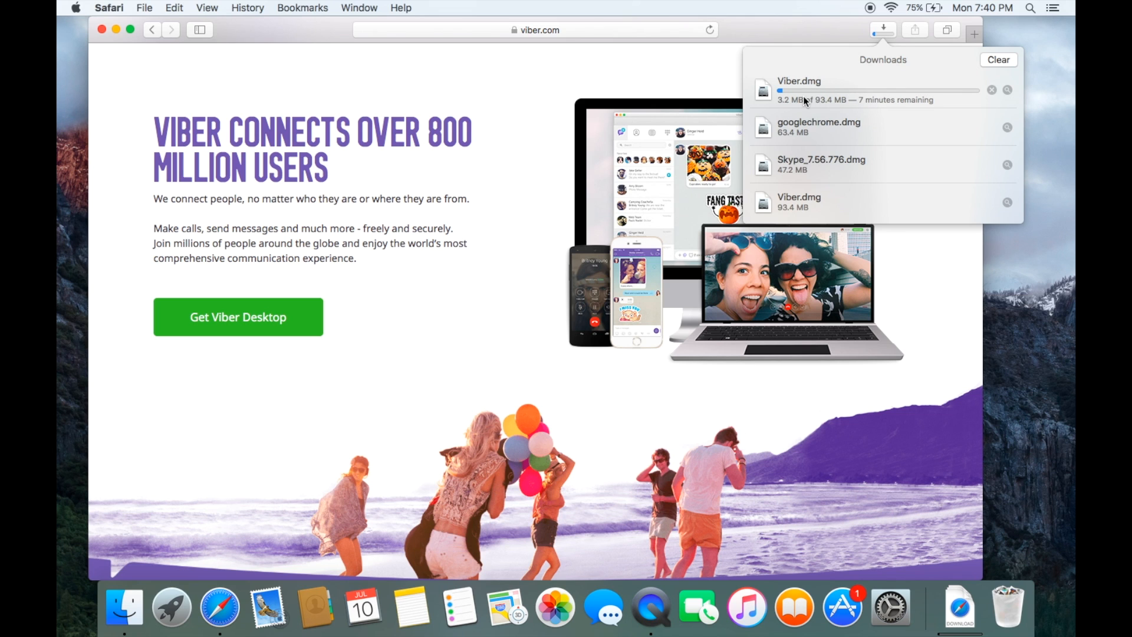
{"action": "left_click", "coordinate": [992, 90]}
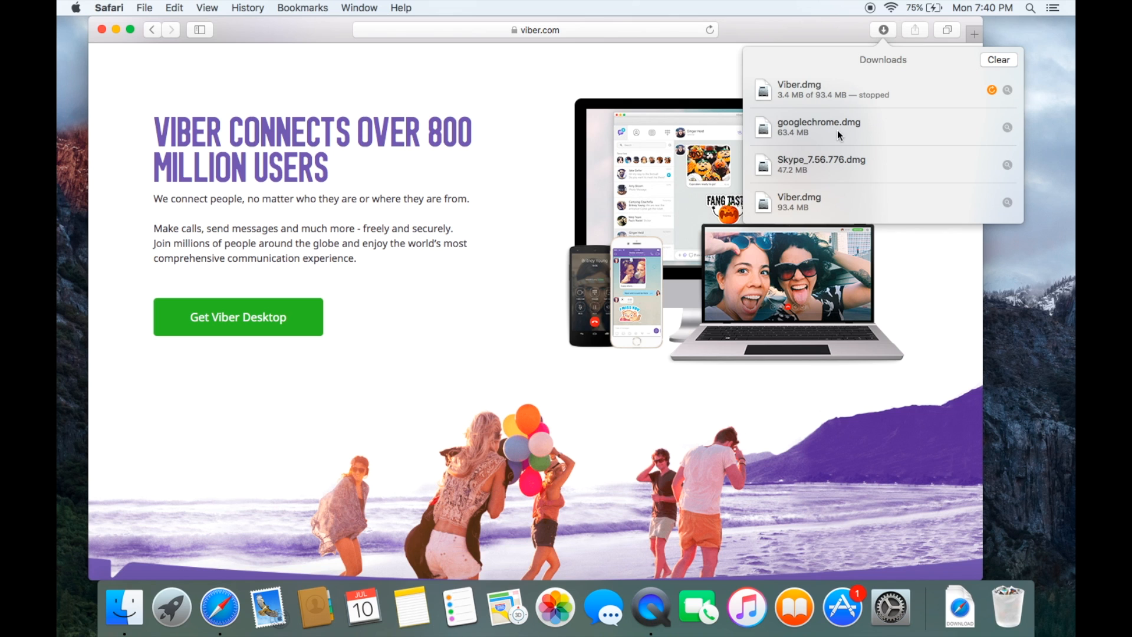
{"action": "left_click", "coordinate": [883, 31]}
{"action": "left_click", "coordinate": [883, 32]}
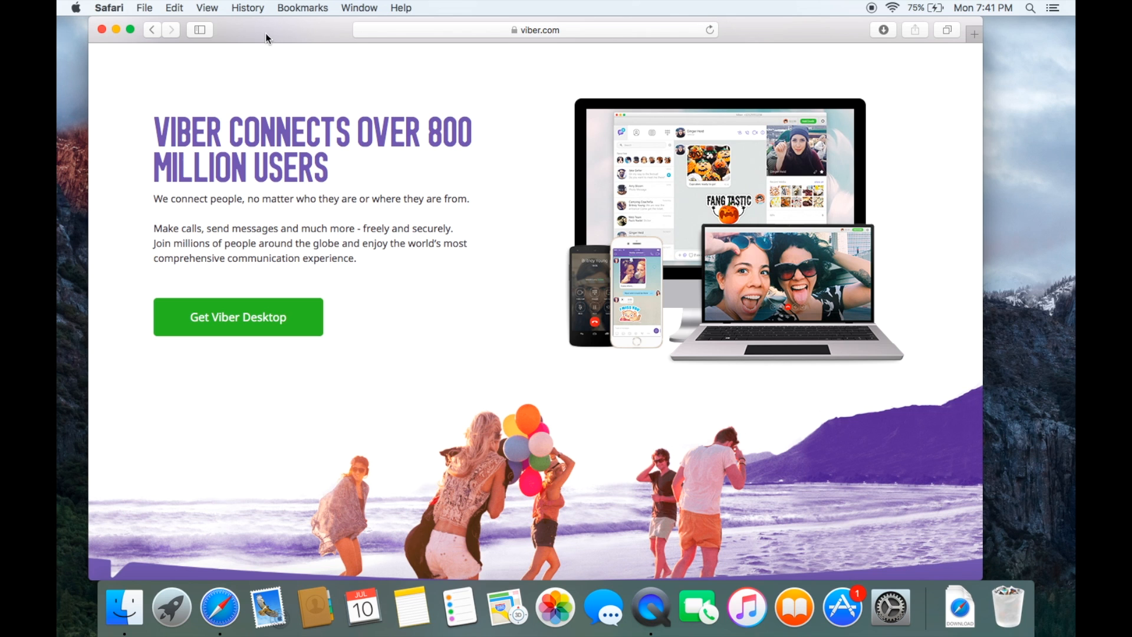
- Close the Safari window and open the Downloads folder in Finder
{"action": "left_click_drag", "start_coordinate": [265, 33], "coordinate": [284, 48]}
{"action": "left_click", "coordinate": [121, 44]}
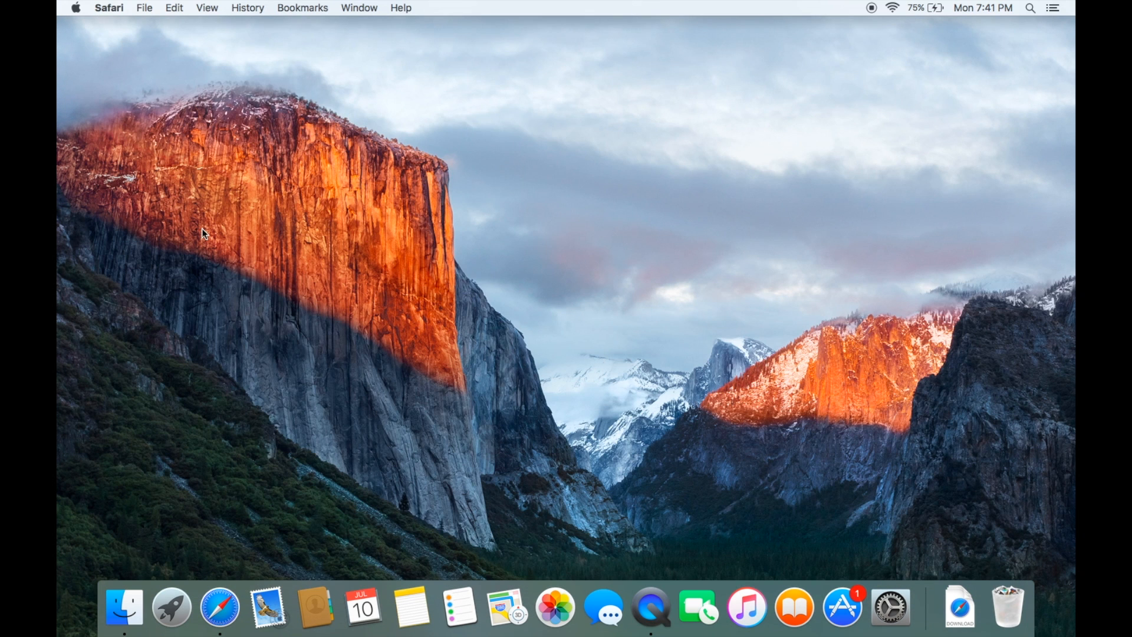
{"action": "left_click", "coordinate": [128, 607]}
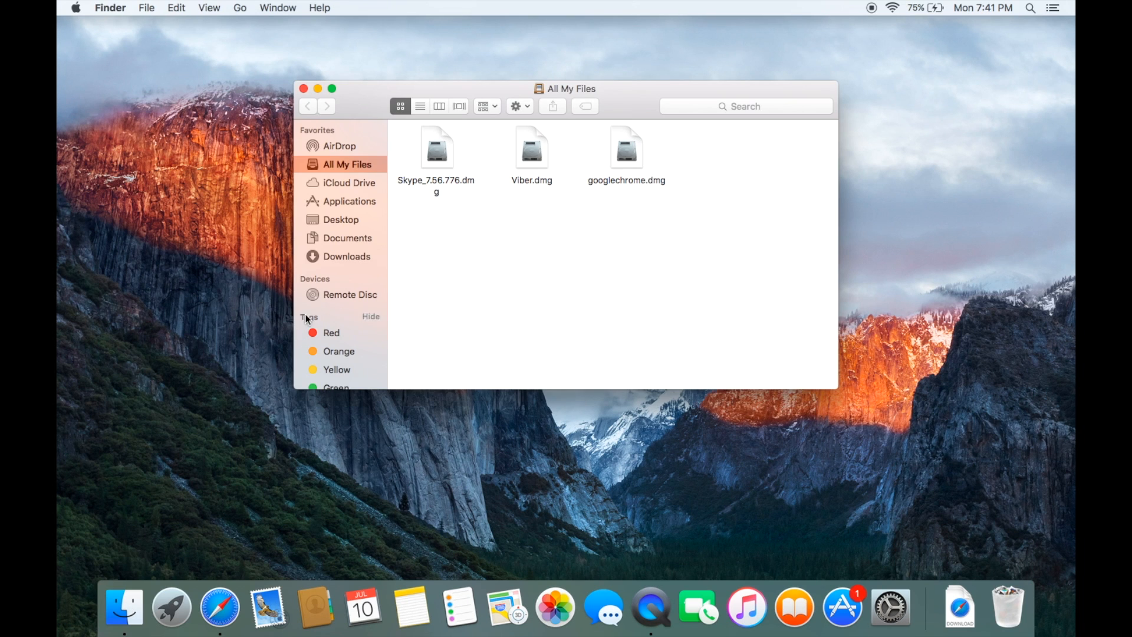
{"action": "left_click", "coordinate": [346, 259]}
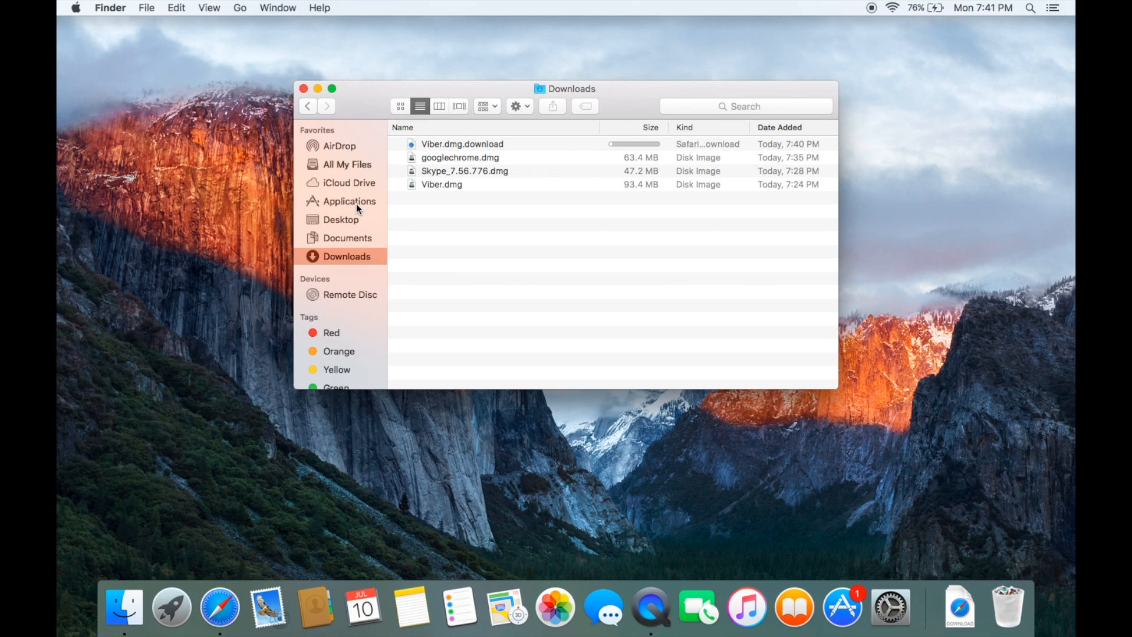
- Open the Viber.dmg disk image and install Viber by copying it into the Applications folder
{"action": "left_click", "coordinate": [443, 190]}
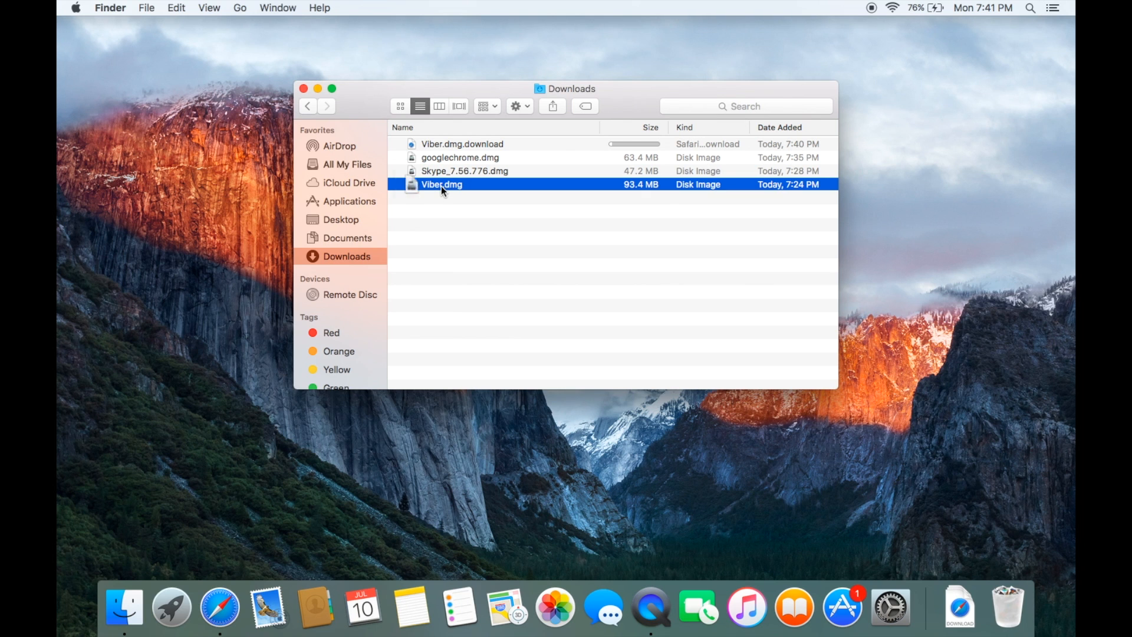
{"action": "double_click", "coordinate": [442, 186]}
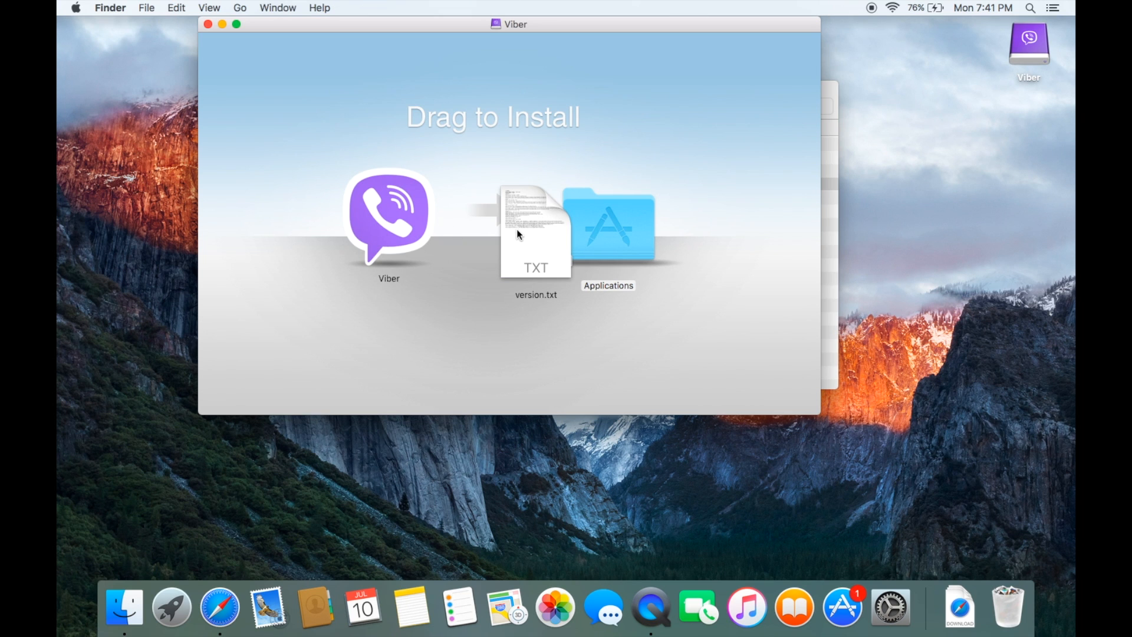
{"action": "left_click", "coordinate": [384, 221]}
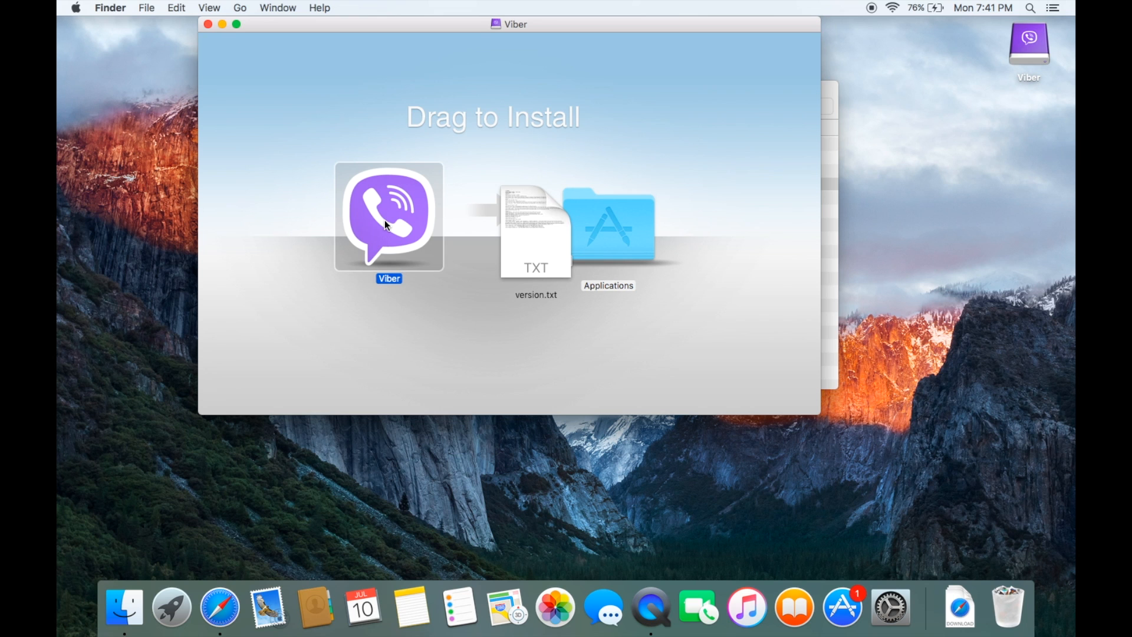
{"action": "left_click_drag", "start_coordinate": [385, 221], "coordinate": [614, 227]}
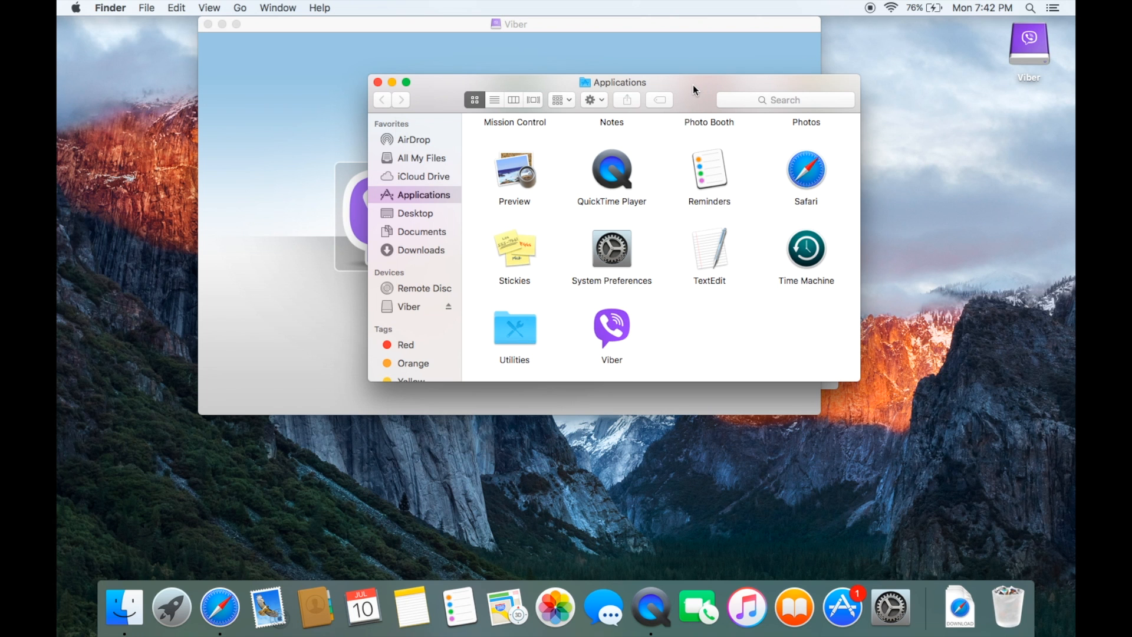
- Open Skype_7.56.776.dmg from the Downloads folder and install Skype by copying it into Applications
{"action": "left_click_drag", "start_coordinate": [692, 83], "coordinate": [755, 66]}
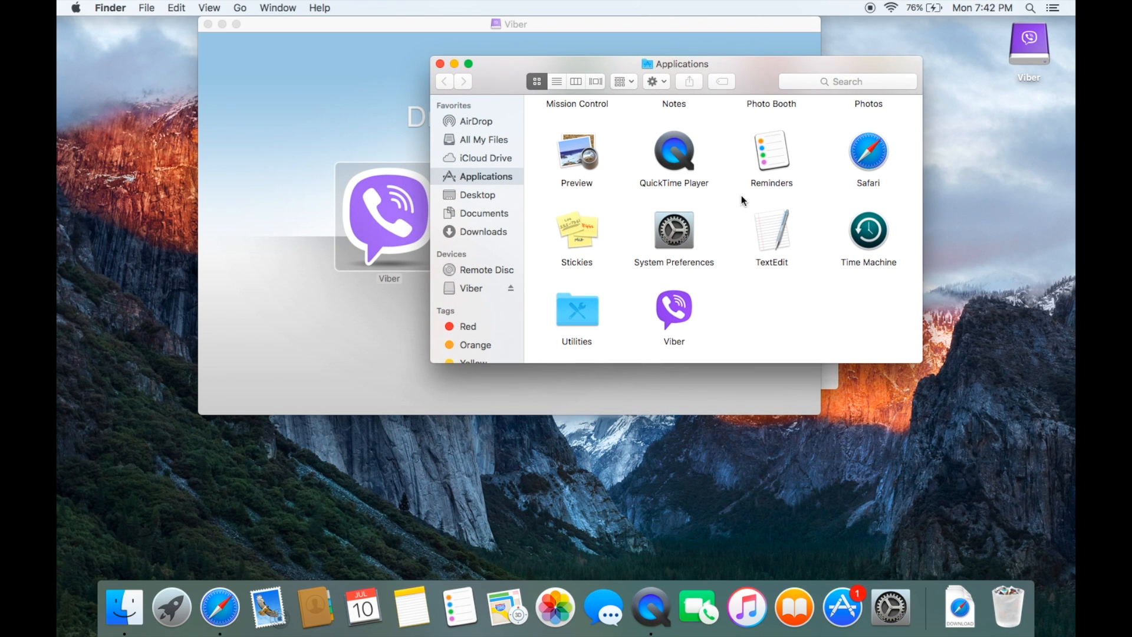
{"action": "left_click", "coordinate": [472, 231]}
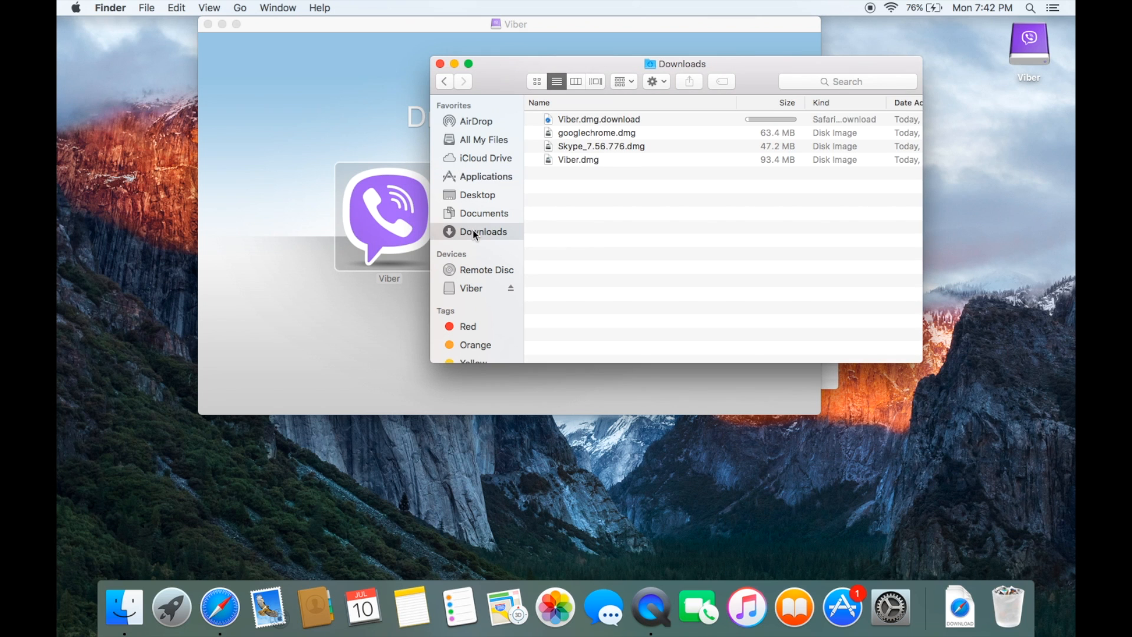
{"action": "double_click", "coordinate": [578, 148]}
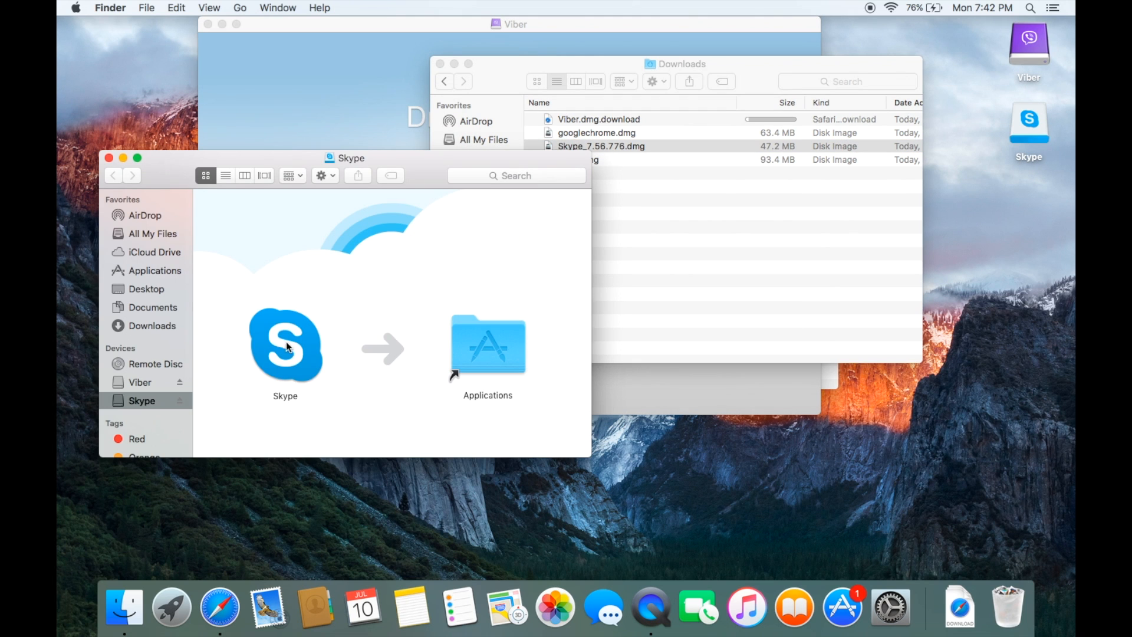
{"action": "left_click_drag", "start_coordinate": [286, 345], "coordinate": [489, 342]}
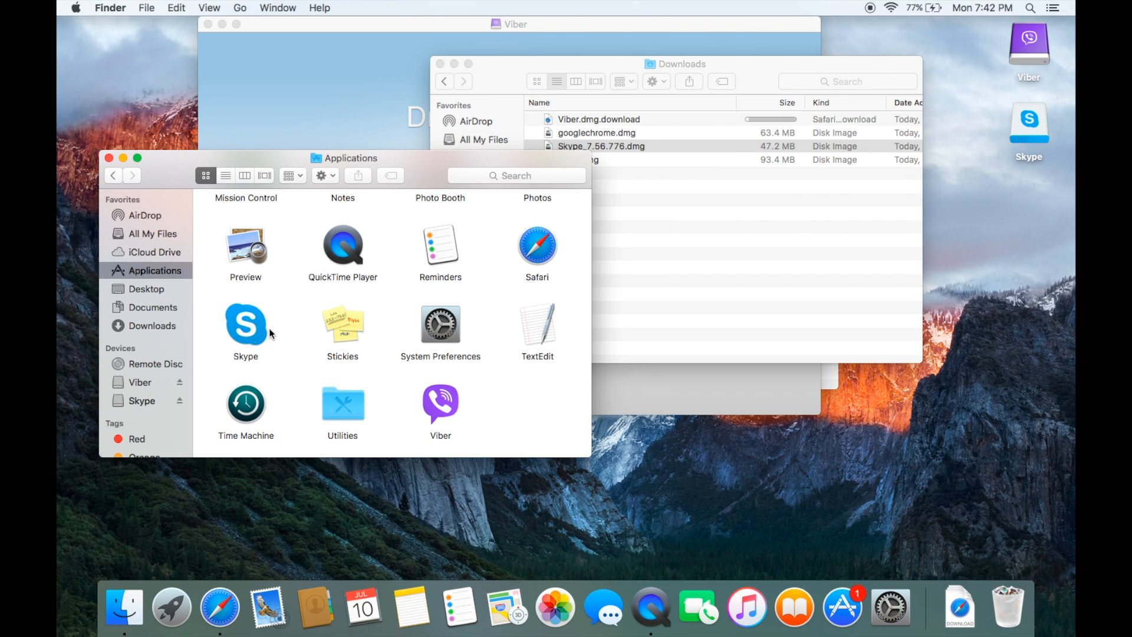
- Open googlechrome.dmg from the Downloads folder and install Google Chrome by copying it into Applications
{"action": "double_click", "coordinate": [604, 135]}
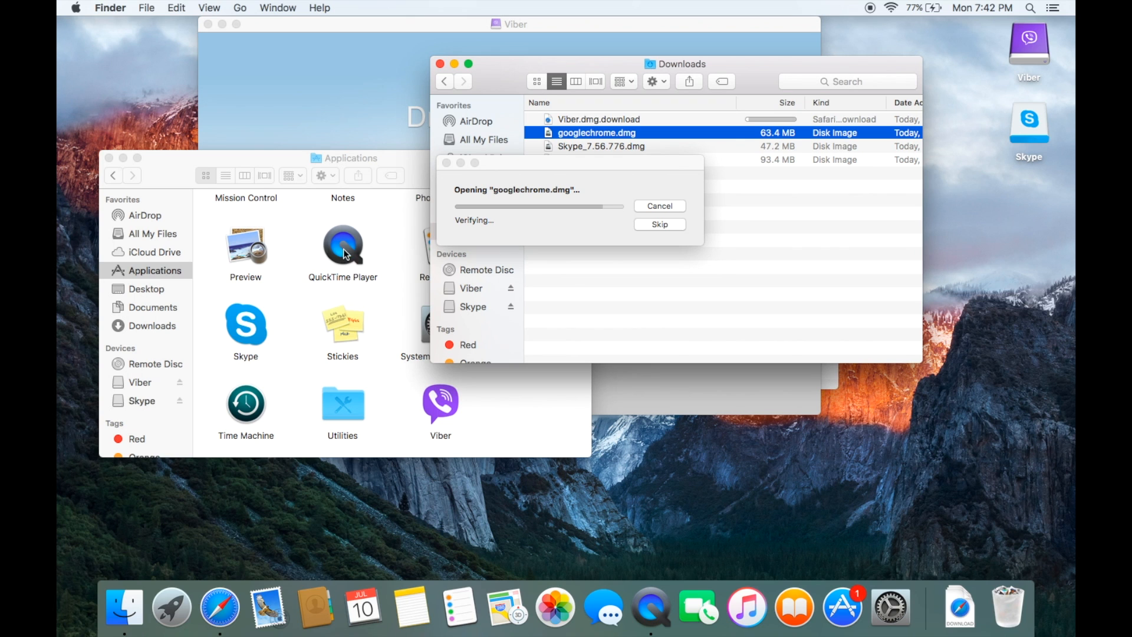
{"action": "left_click_drag", "start_coordinate": [411, 150], "coordinate": [517, 242]}
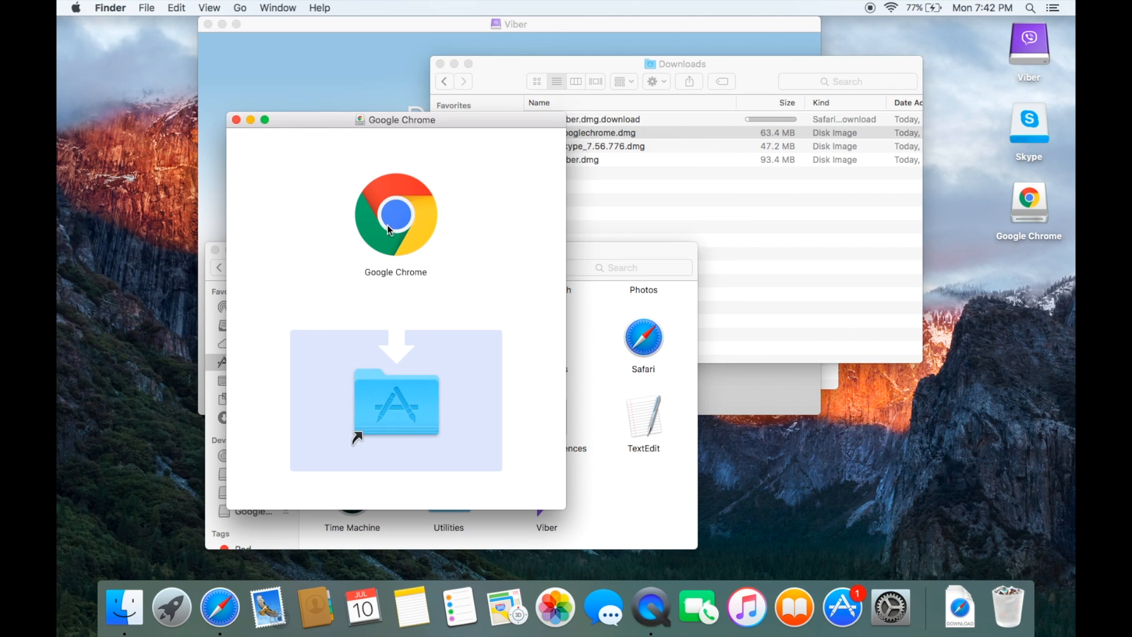
{"action": "left_click_drag", "start_coordinate": [465, 119], "coordinate": [527, 64]}
{"action": "left_click_drag", "start_coordinate": [465, 161], "coordinate": [465, 349]}
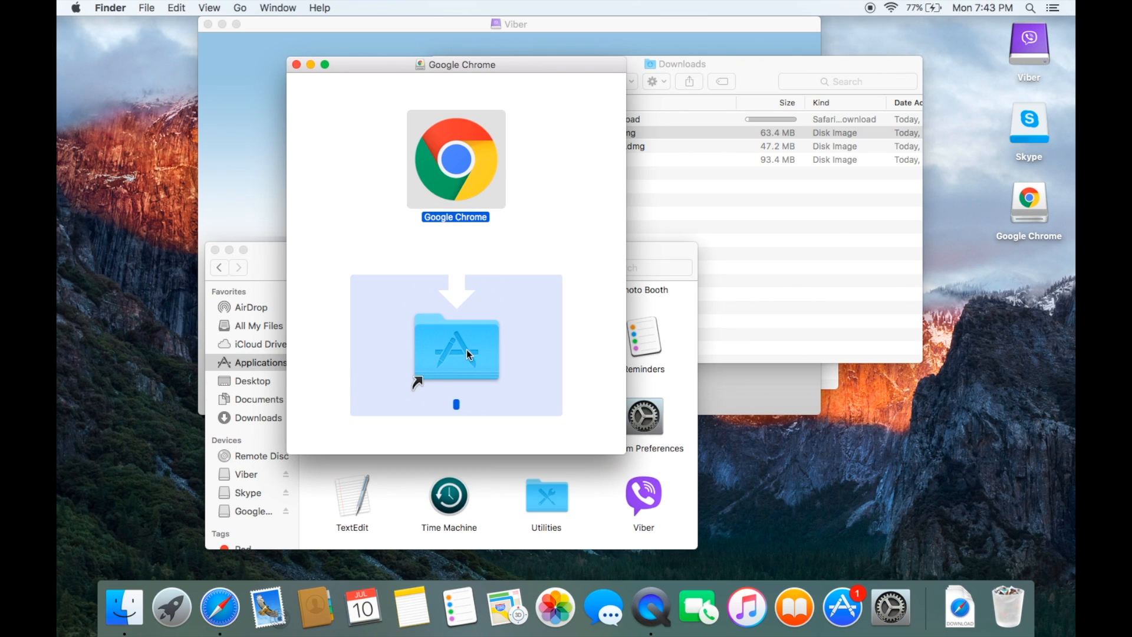
- Examine the Applications folder for the installed apps, comparing the list, column, Cover Flow and icon views
{"action": "left_click", "coordinate": [590, 490]}
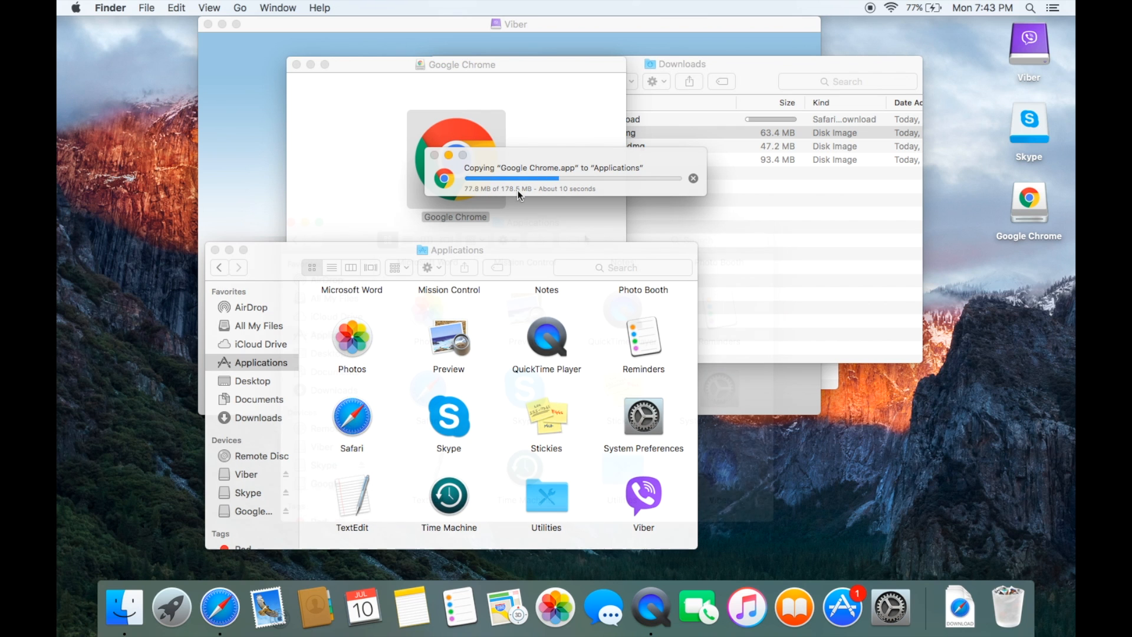
{"action": "left_click_drag", "start_coordinate": [531, 257], "coordinate": [659, 184]}
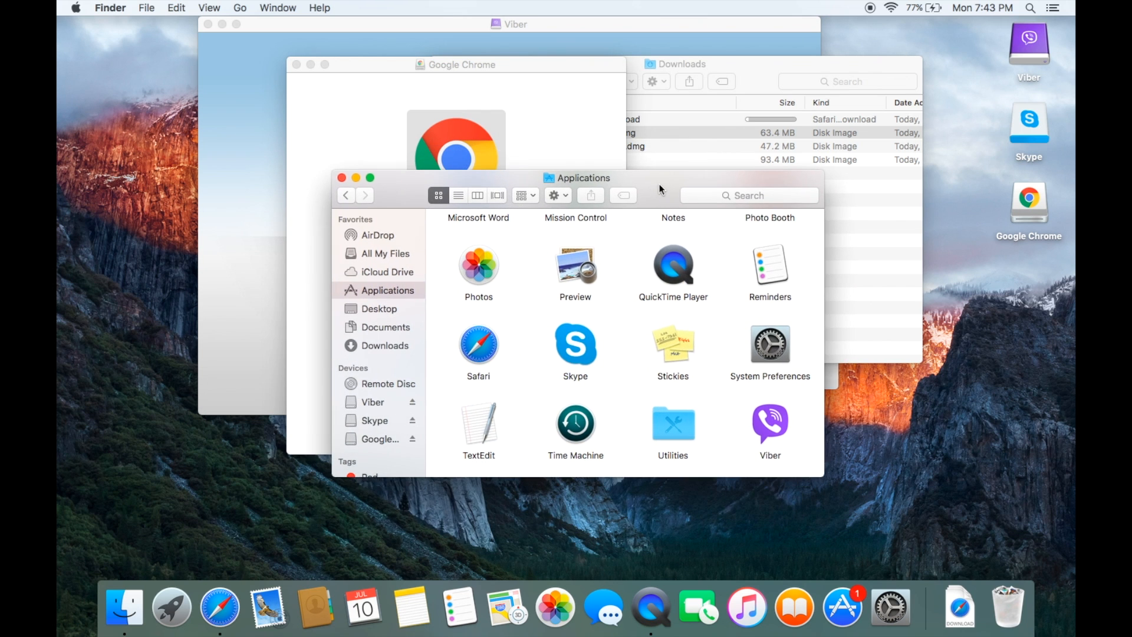
{"action": "scroll", "coordinate": [548, 394], "scroll_direction": "up", "scroll_amount": 3}
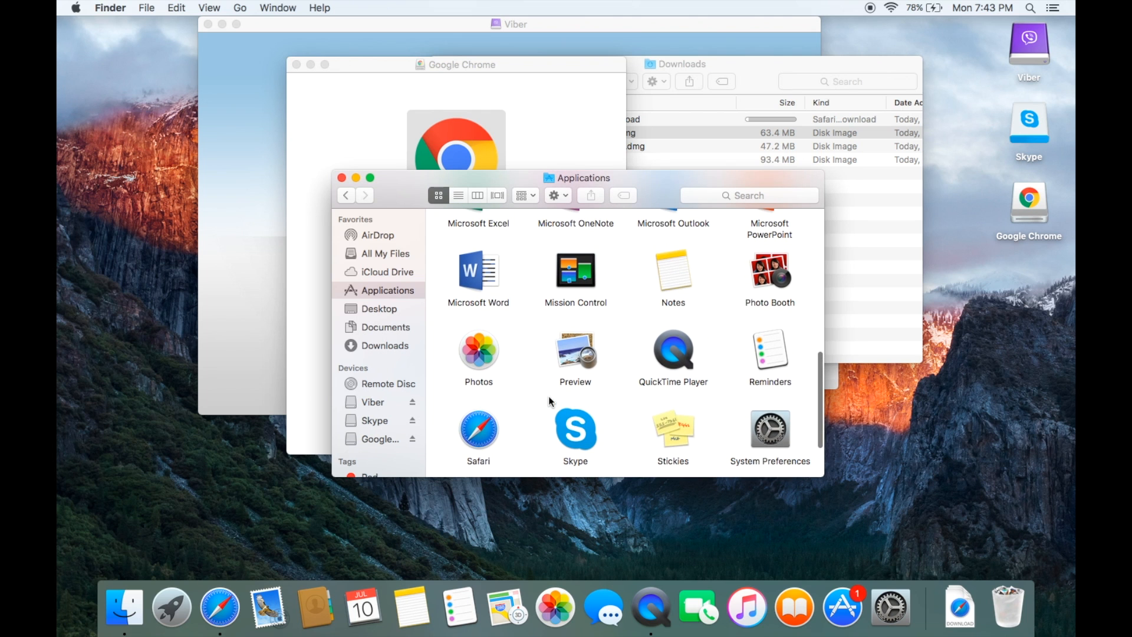
{"action": "scroll", "coordinate": [534, 359], "scroll_direction": "down", "scroll_amount": 3}
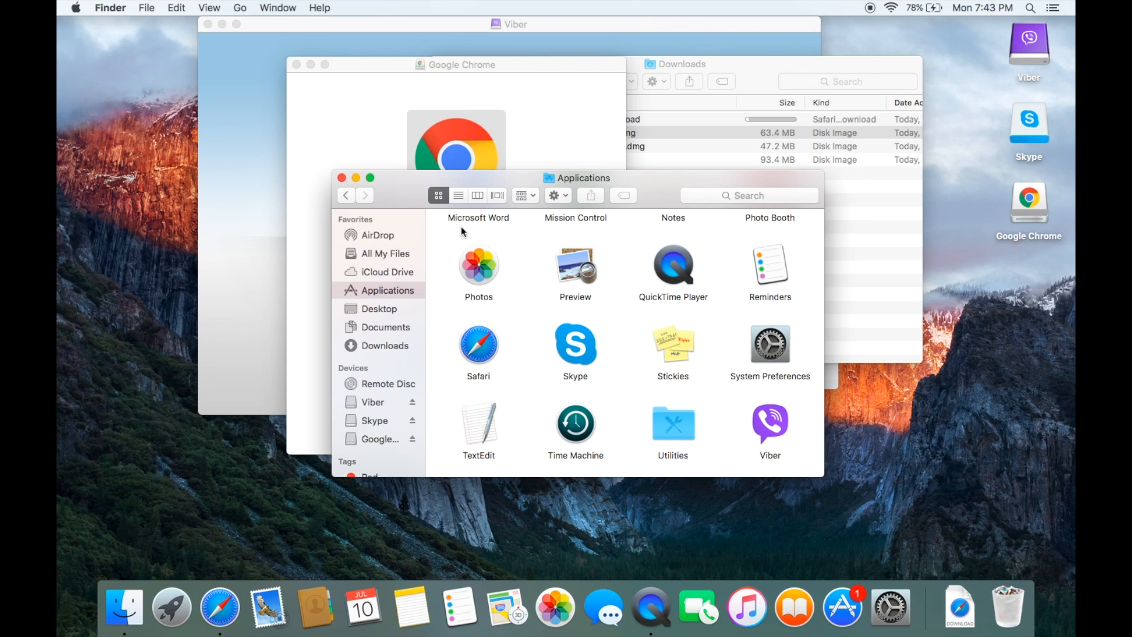
{"action": "left_click", "coordinate": [458, 196]}
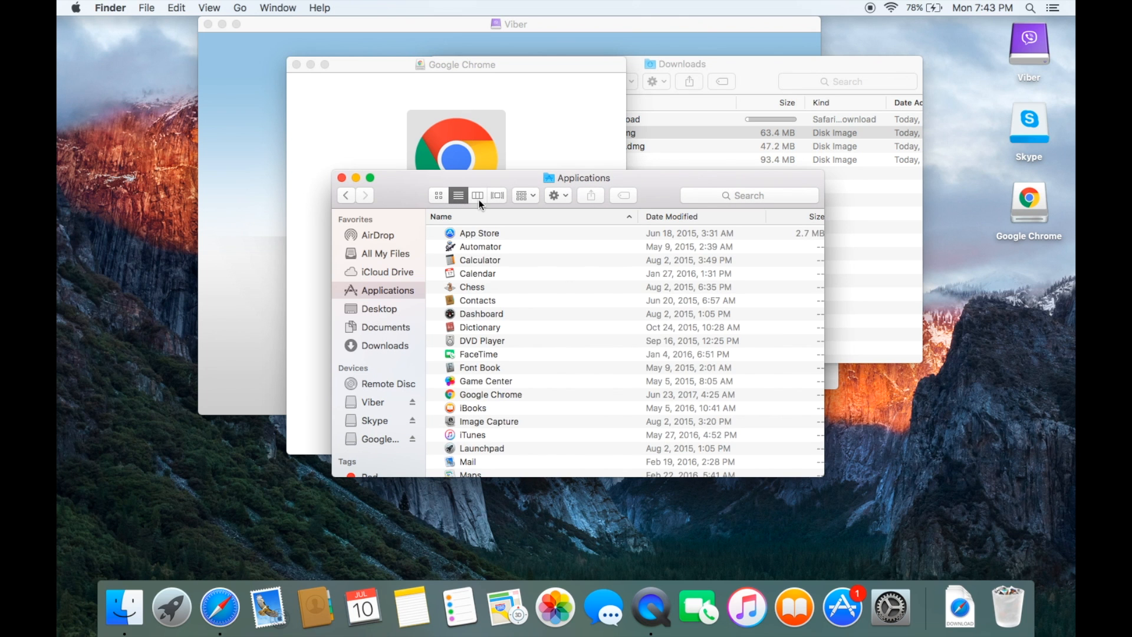
{"action": "left_click", "coordinate": [477, 196]}
{"action": "left_click", "coordinate": [497, 196]}
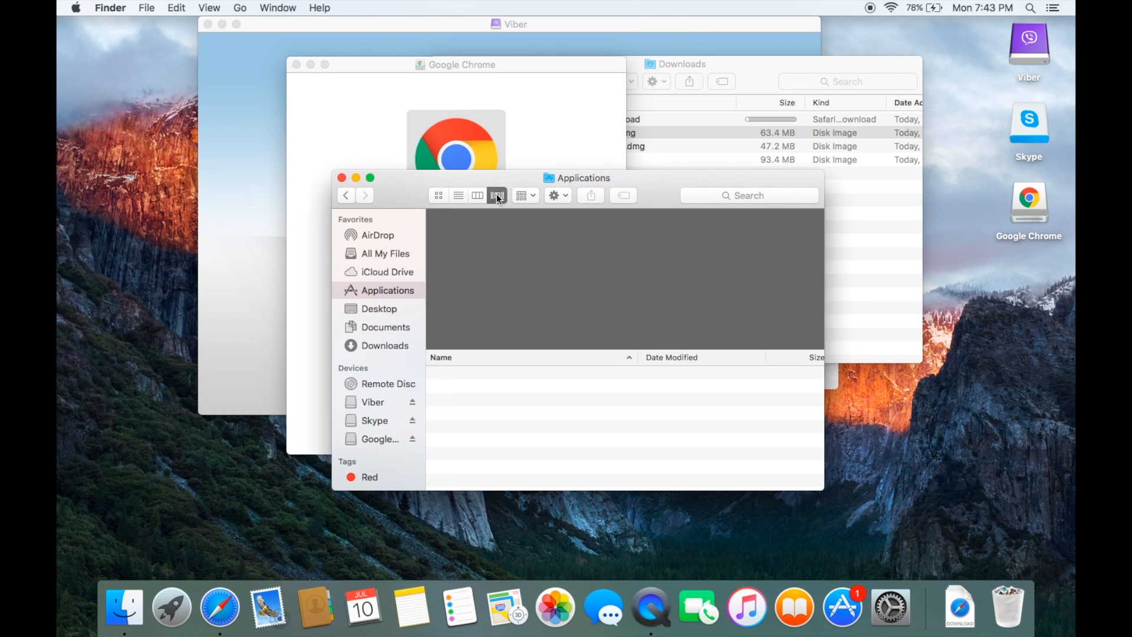
{"action": "left_click", "coordinate": [476, 198]}
{"action": "left_click", "coordinate": [458, 196]}
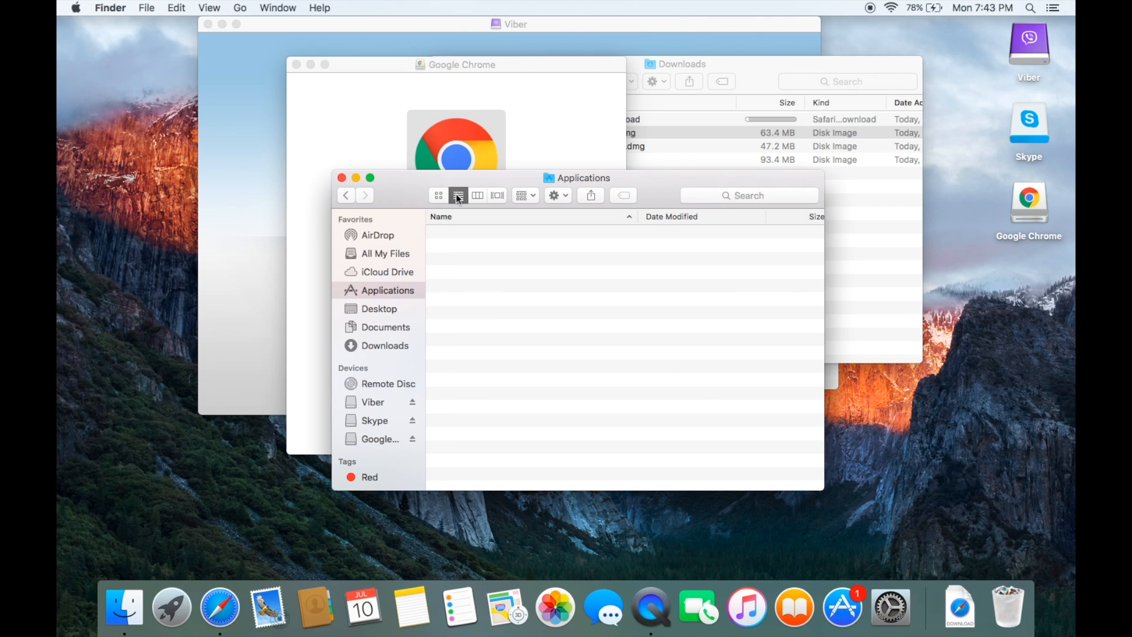
{"action": "left_click", "coordinate": [438, 196]}
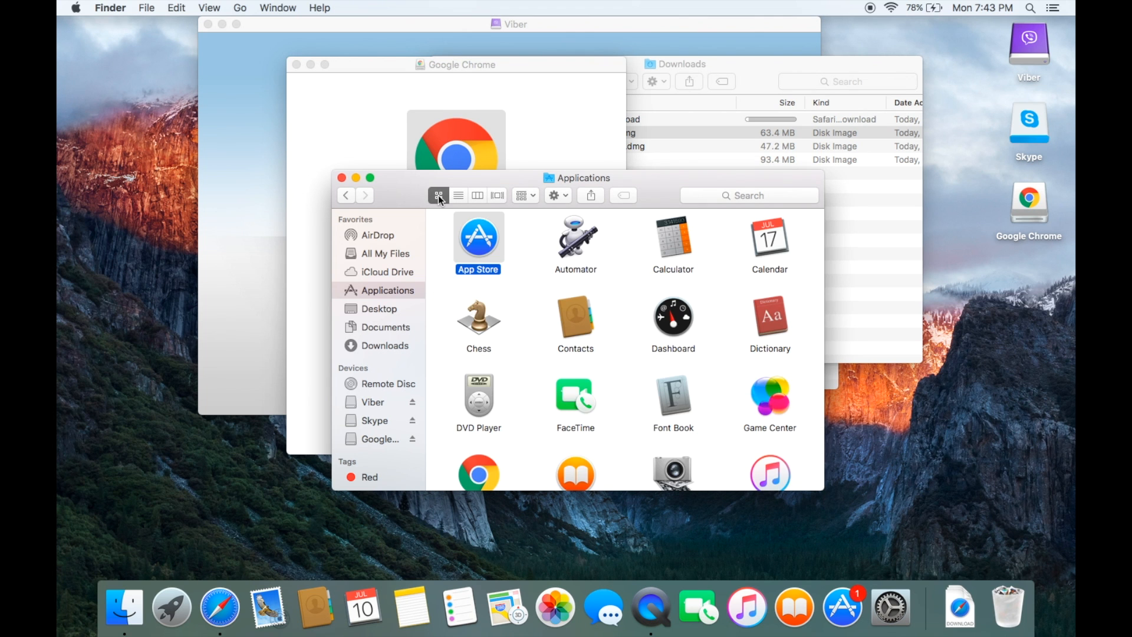
- Show the Applications folder as a list and locate Viber, Skype and Google Chrome in it
{"action": "left_click", "coordinate": [458, 196]}
{"action": "left_click", "coordinate": [468, 483]}
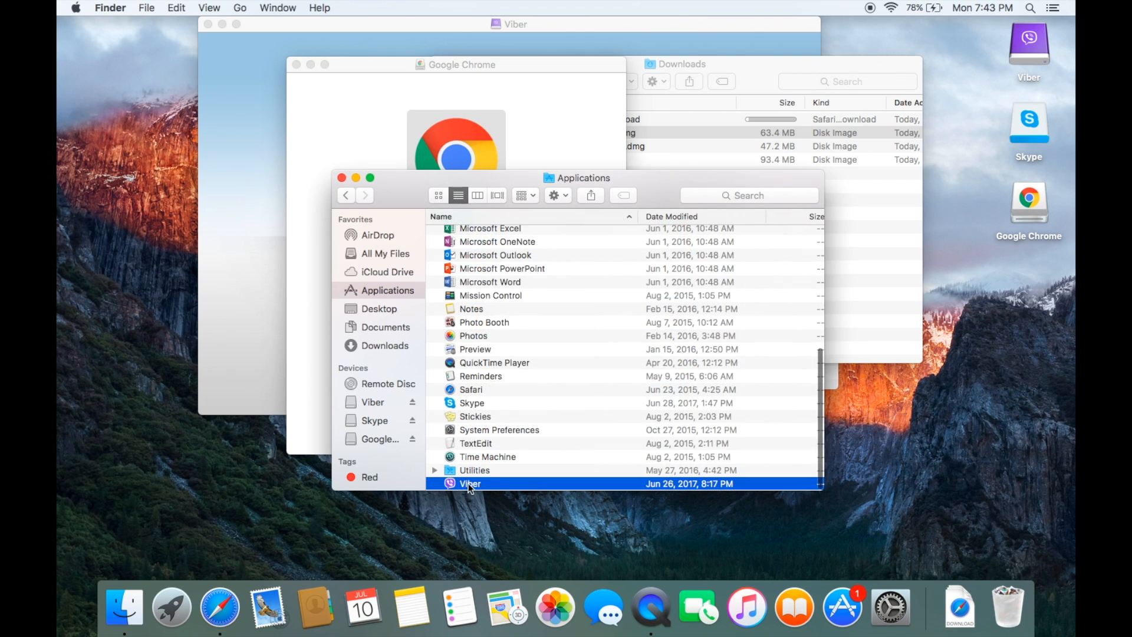
{"action": "scroll", "coordinate": [515, 486], "scroll_direction": "down", "scroll_amount": 2}
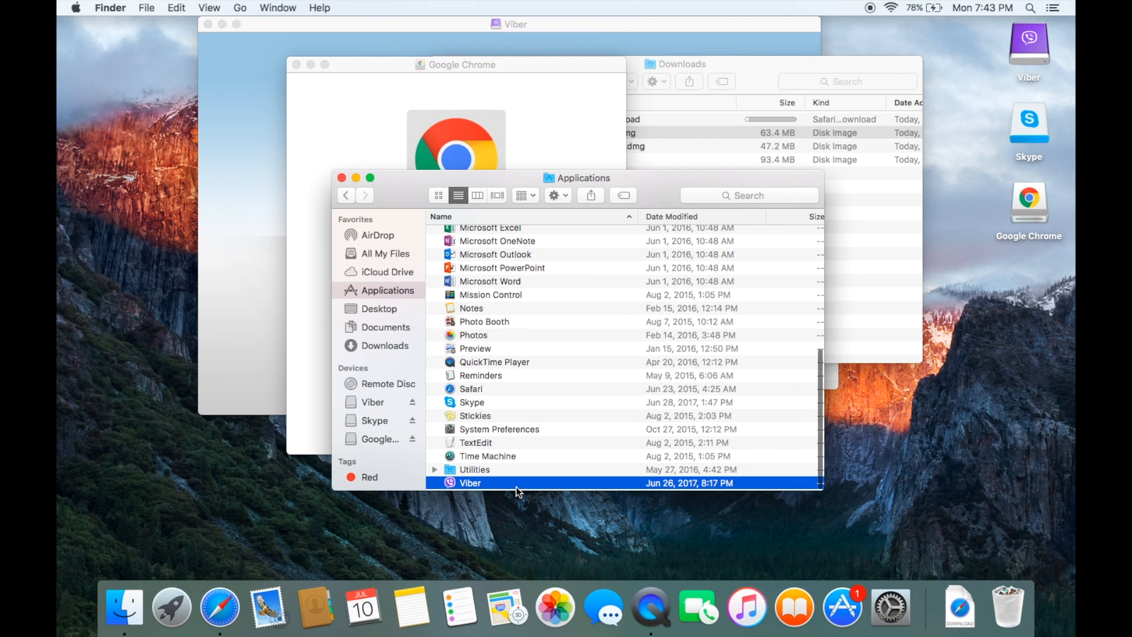
{"action": "left_click", "coordinate": [461, 403]}
{"action": "scroll", "coordinate": [465, 410], "scroll_direction": "up", "scroll_amount": 2}
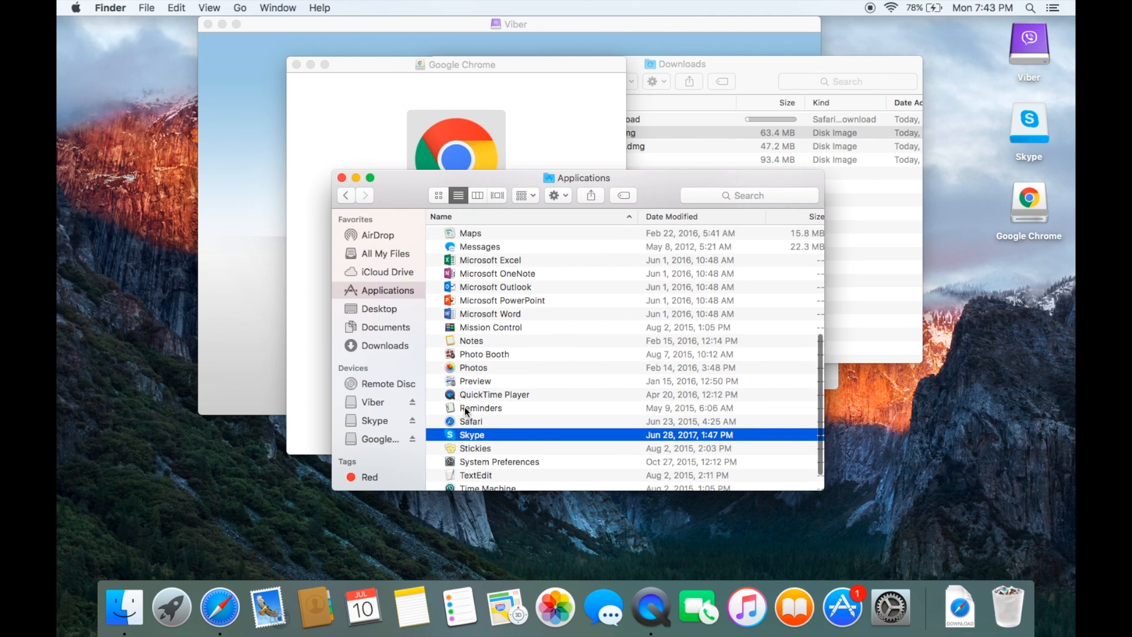
{"action": "scroll", "coordinate": [465, 411], "scroll_direction": "up", "scroll_amount": 6}
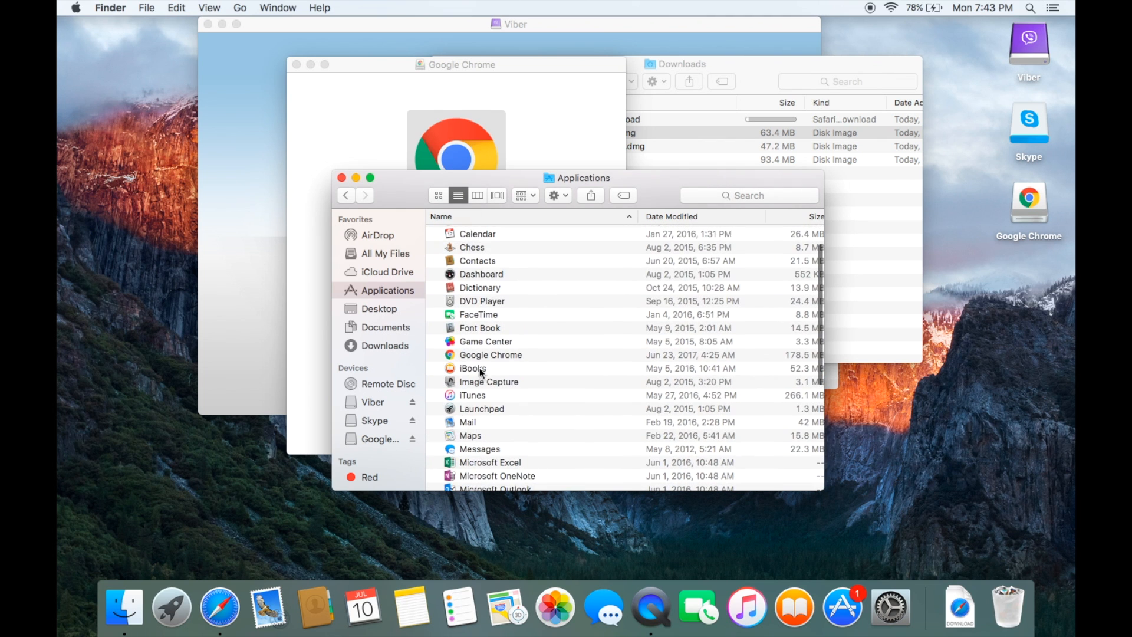
{"action": "left_click", "coordinate": [479, 355]}
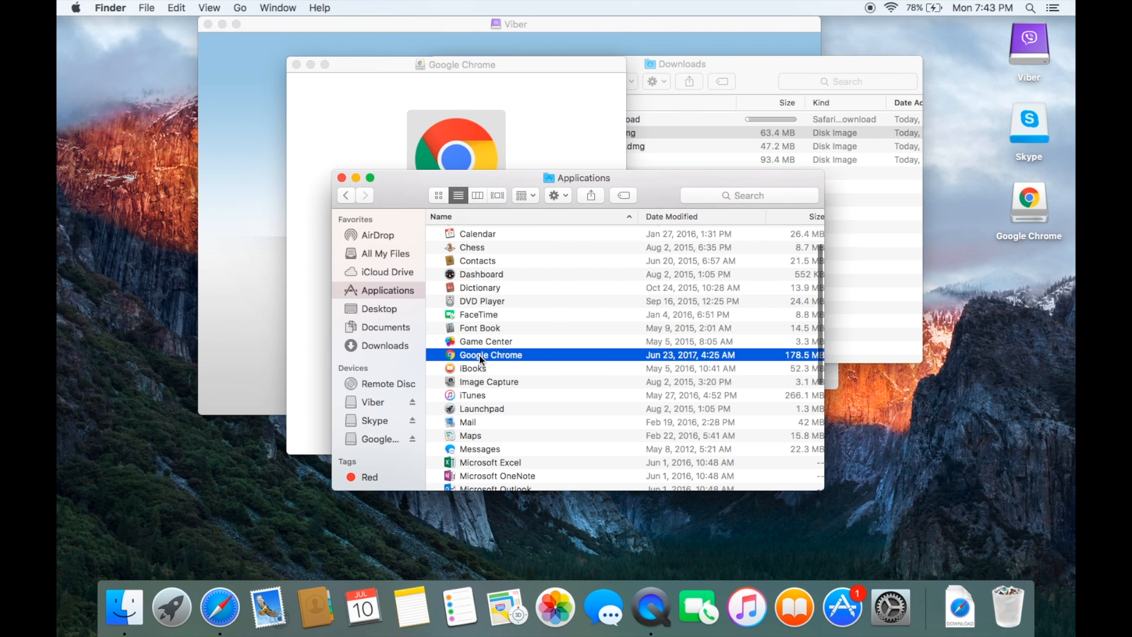
- Close the Applications, Google Chrome, Viber and Downloads windows, along with any other open disk image window
{"action": "left_click", "coordinate": [342, 178]}
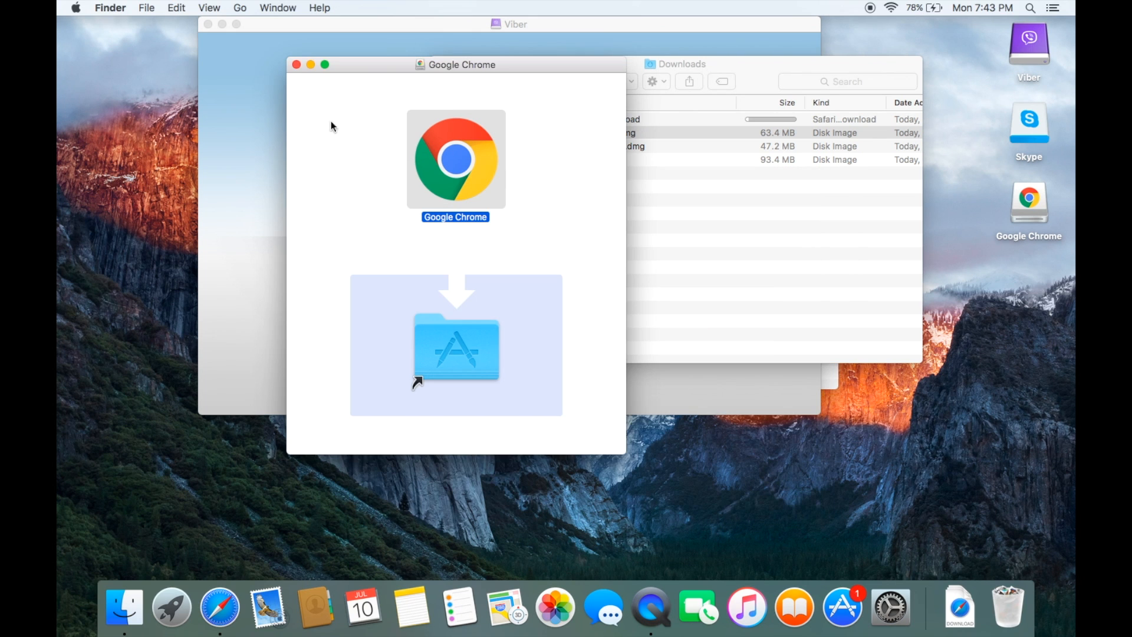
{"action": "left_click", "coordinate": [295, 65]}
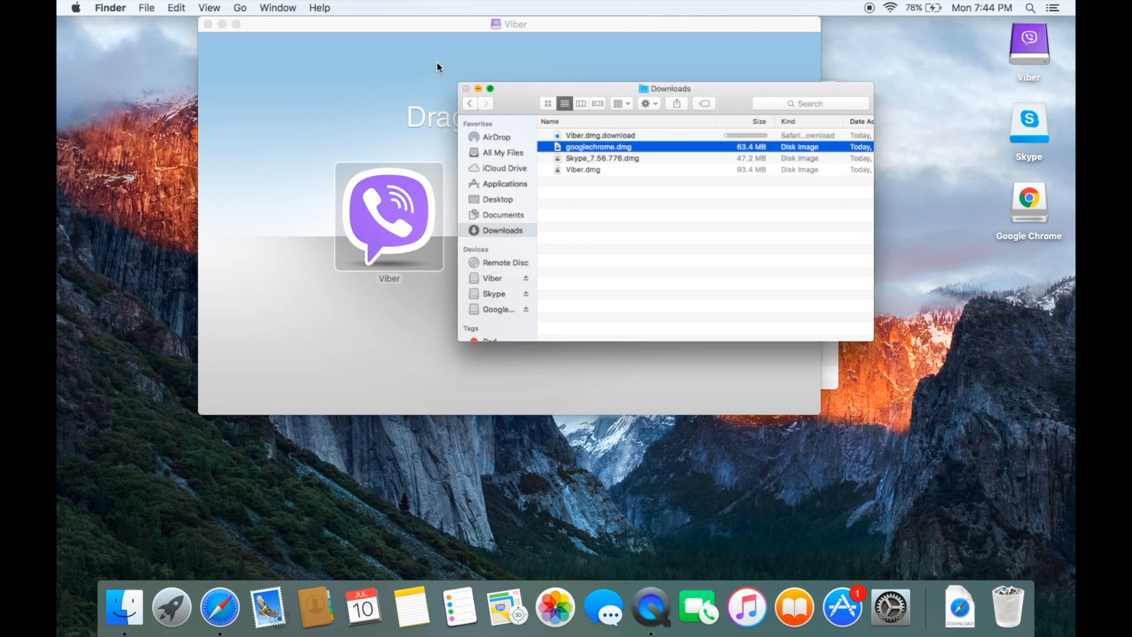
{"action": "left_click", "coordinate": [440, 63]}
{"action": "left_click", "coordinate": [207, 24]}
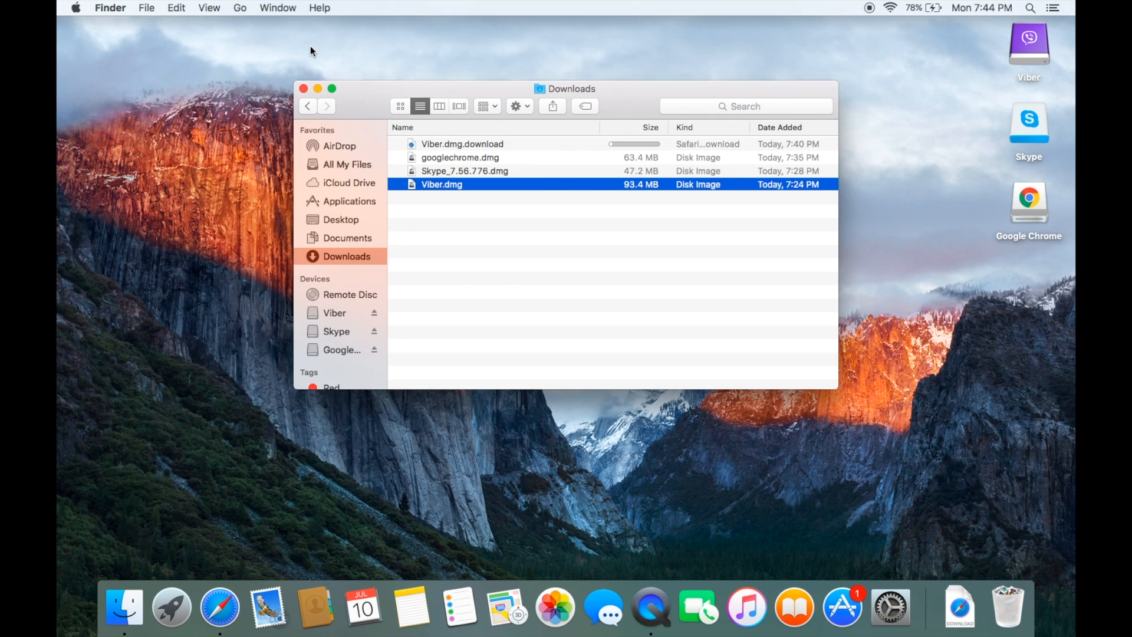
{"action": "left_click", "coordinate": [304, 88]}
- Eject the Viber, Skype and Google Chrome disk images from the desktop together
{"action": "left_click", "coordinate": [1014, 41]}
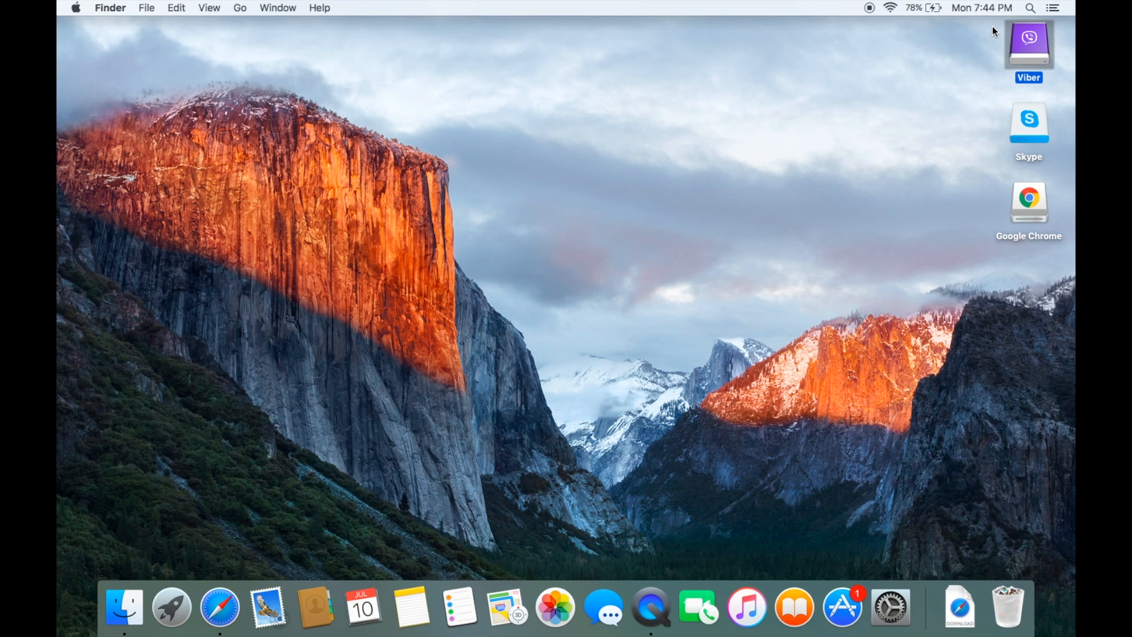
{"action": "left_click_drag", "start_coordinate": [990, 22], "coordinate": [1058, 230]}
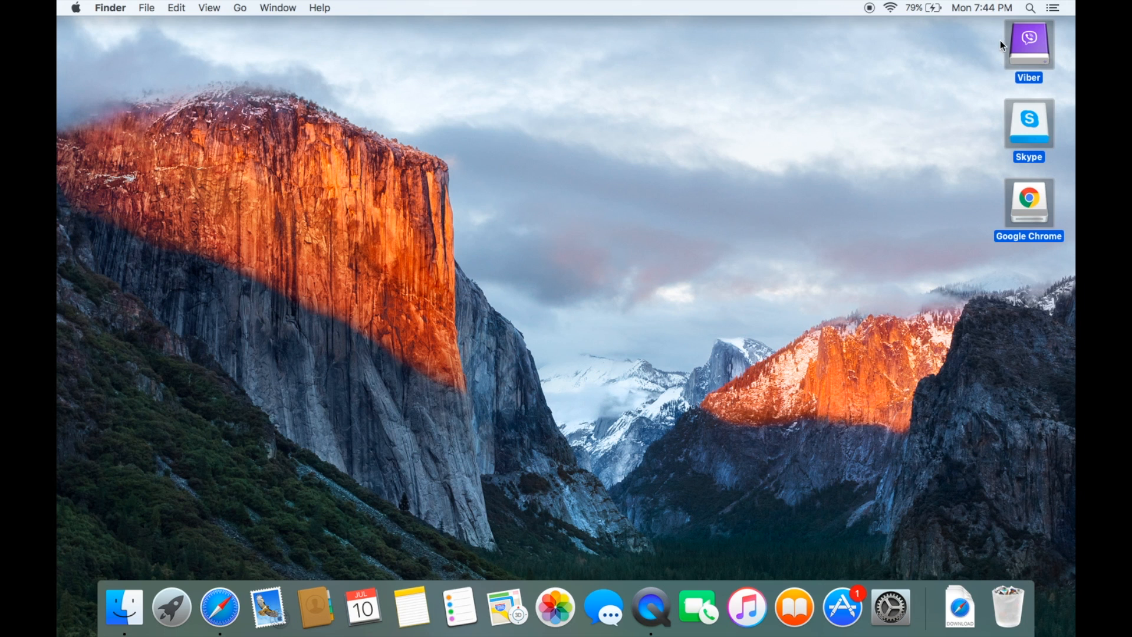
{"action": "right_click", "coordinate": [1036, 202]}
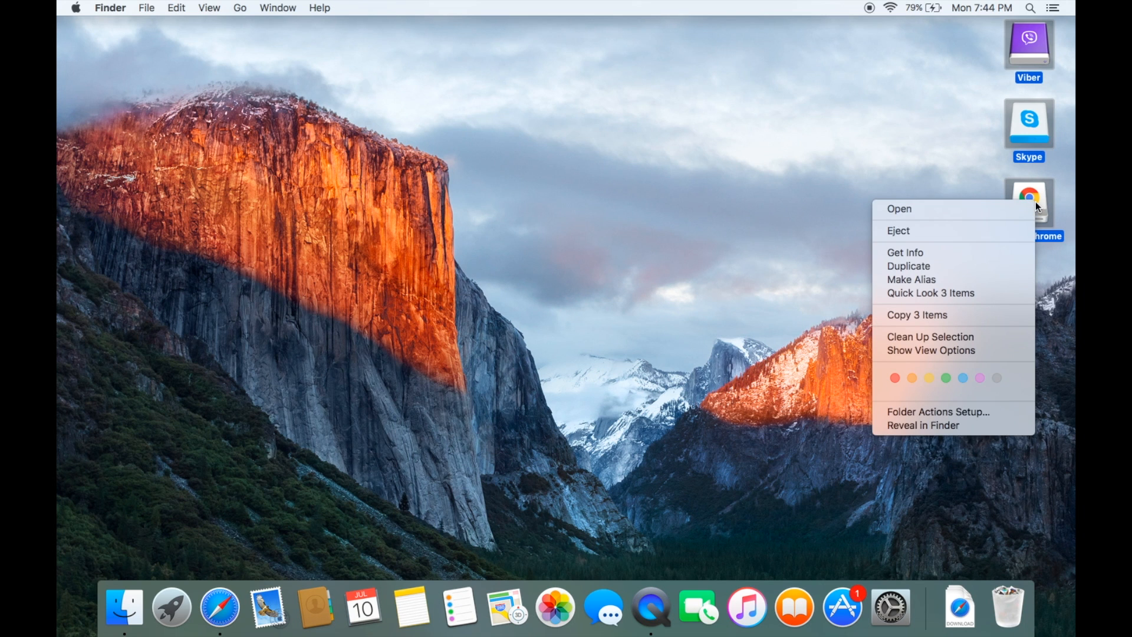
{"action": "left_click", "coordinate": [942, 232]}
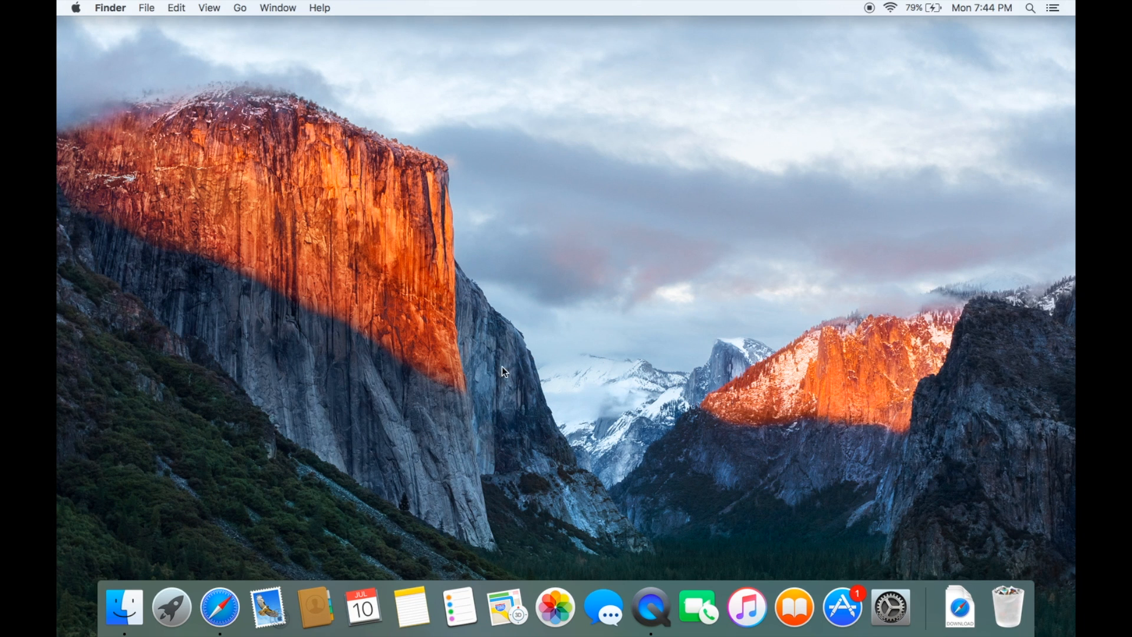
- Open Launchpad and look for Viber, Skype and Google Chrome on its first page
{"action": "left_click", "coordinate": [176, 608]}
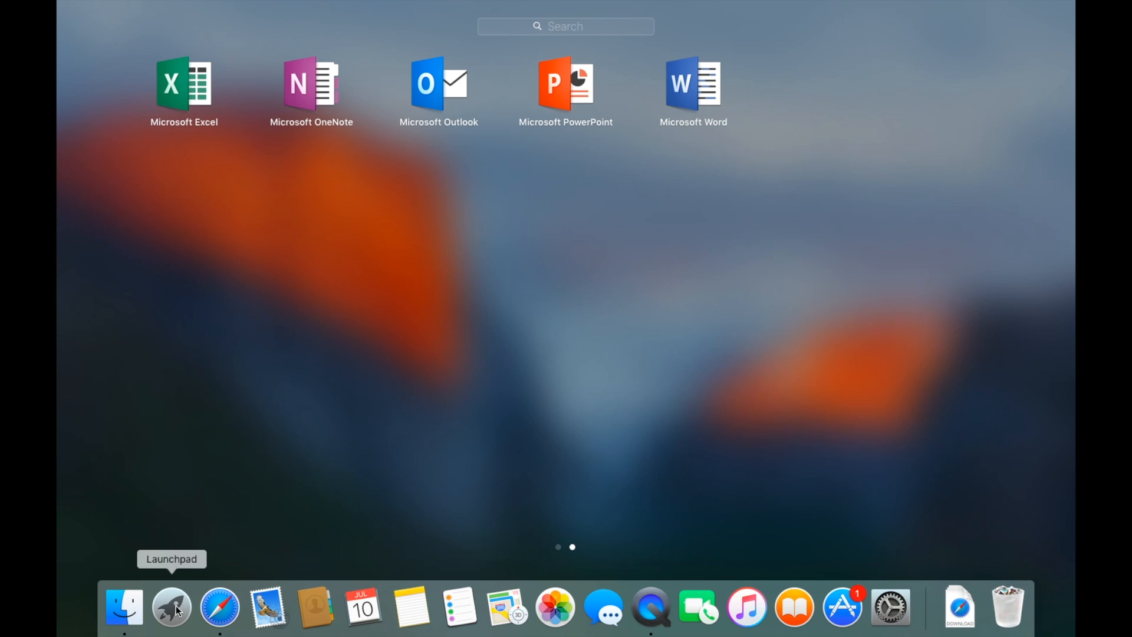
{"action": "left_click", "coordinate": [175, 601]}
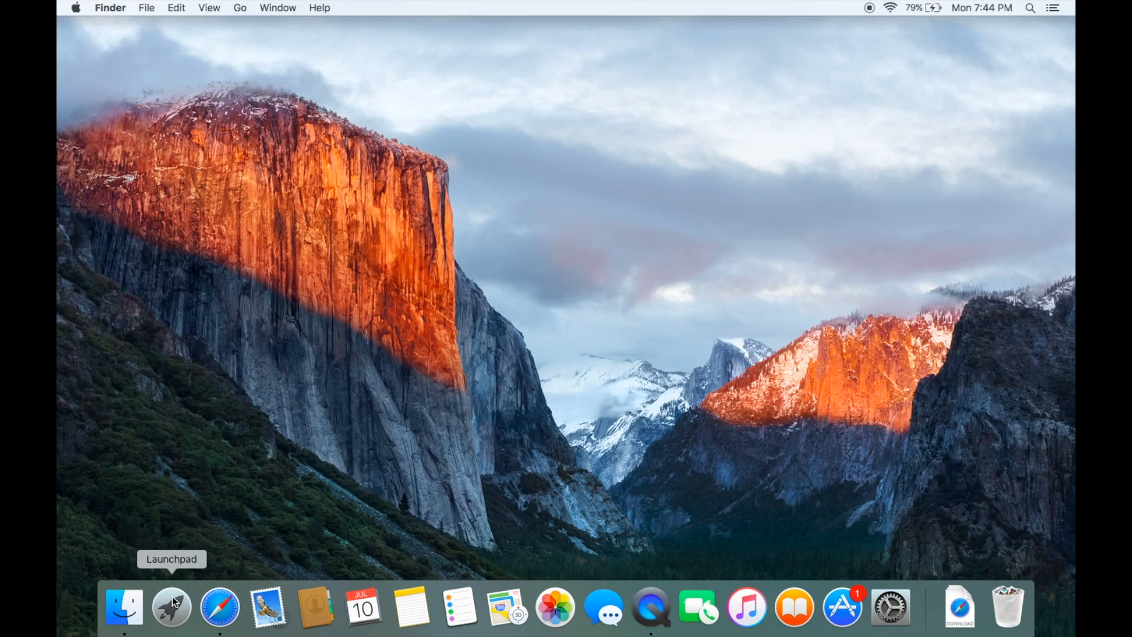
{"action": "left_click", "coordinate": [172, 596]}
{"action": "scroll", "coordinate": [458, 331], "scroll_direction": "left", "scroll_amount": 3}
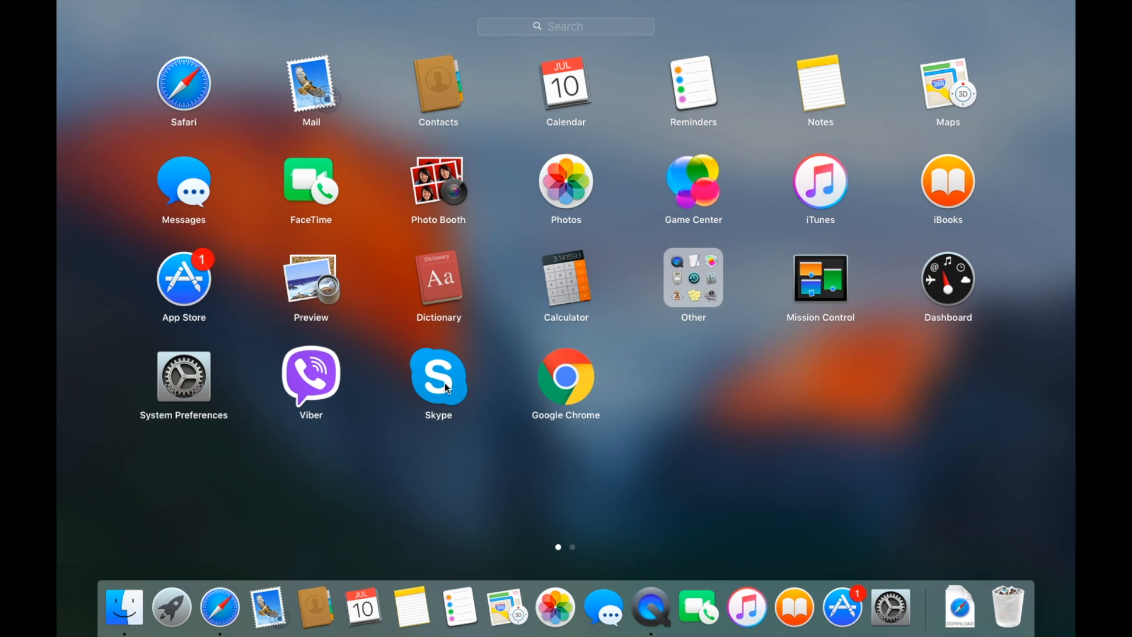